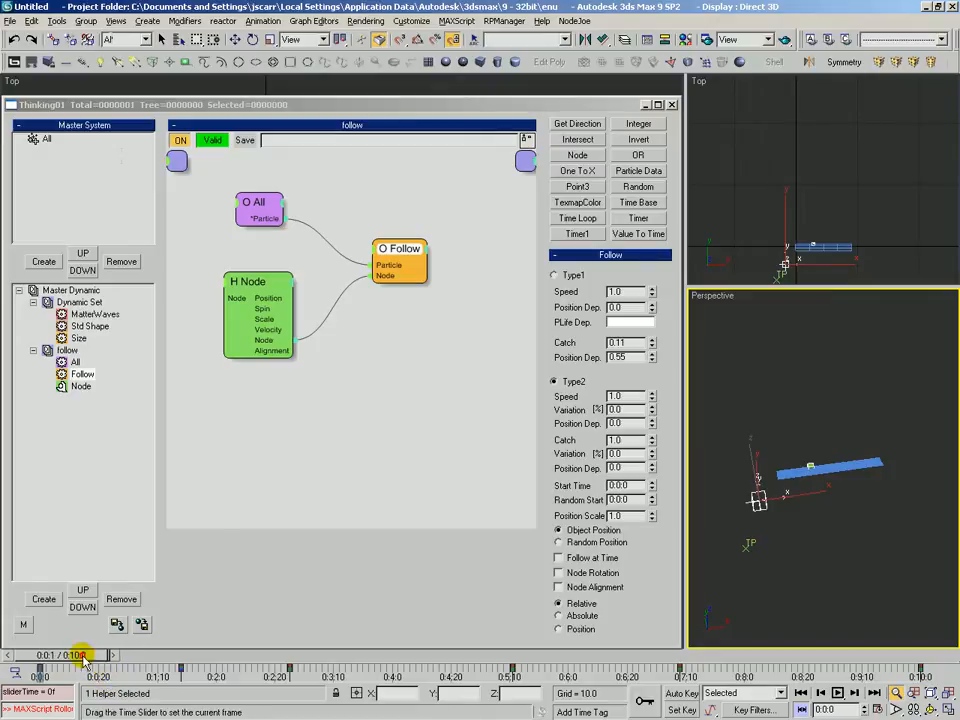
Show the Point01 helper's trajectory and scrub the animation to 0:9:24
{"action": "key", "text": "alt+z"}
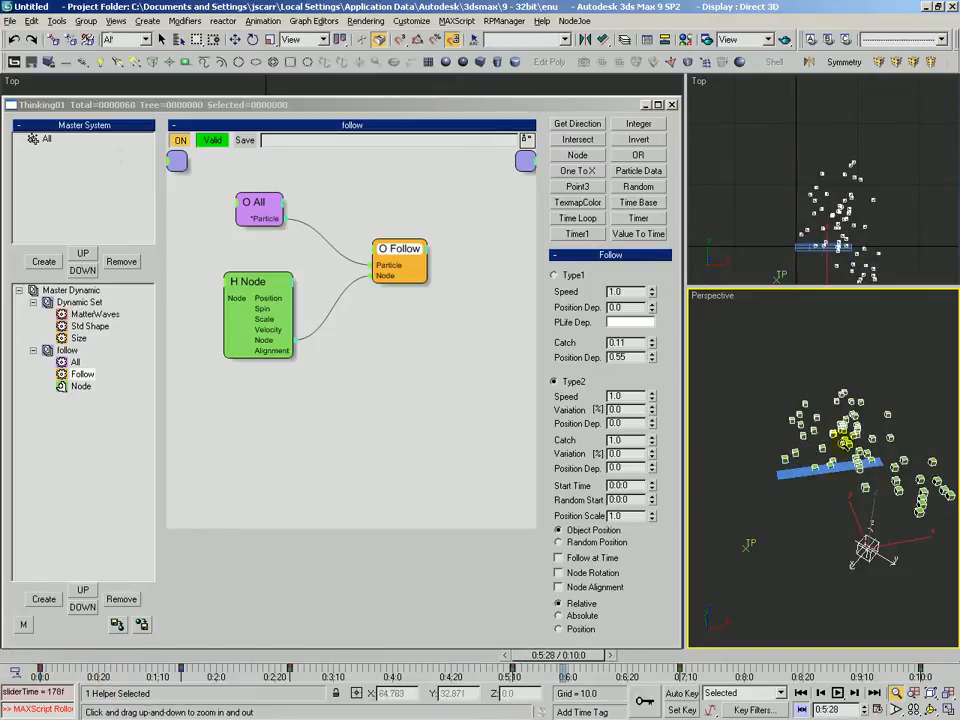
{"action": "key", "text": "alt+Return"}
{"action": "left_click", "coordinate": [366, 444]}
{"action": "left_click", "coordinate": [530, 575]}
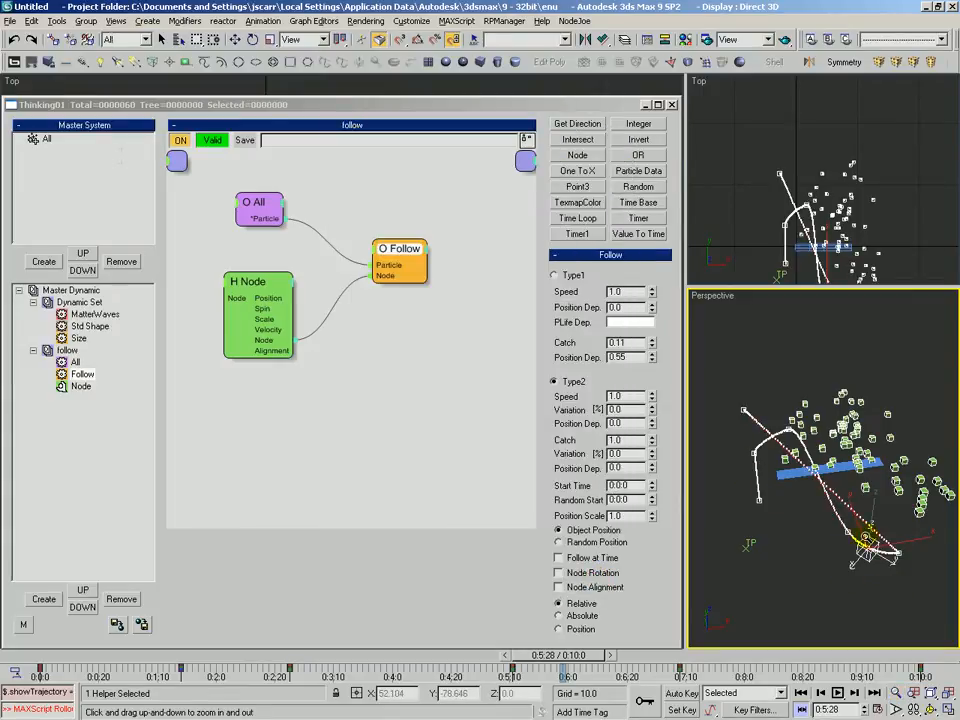
{"action": "left_click_drag", "start_coordinate": [116, 663], "coordinate": [869, 675]}
{"action": "key", "text": "alt+z"}
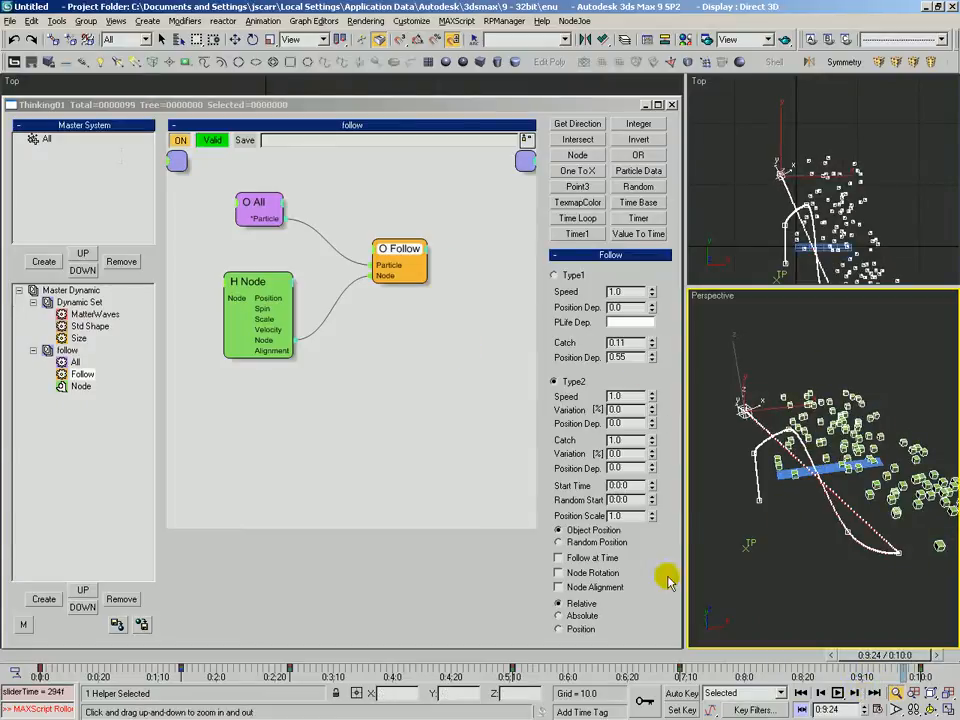
Move to time 0:4:11 and turn off the Point01 helper's trajectory display
{"action": "left_click_drag", "start_coordinate": [671, 534], "coordinate": [670, 531]}
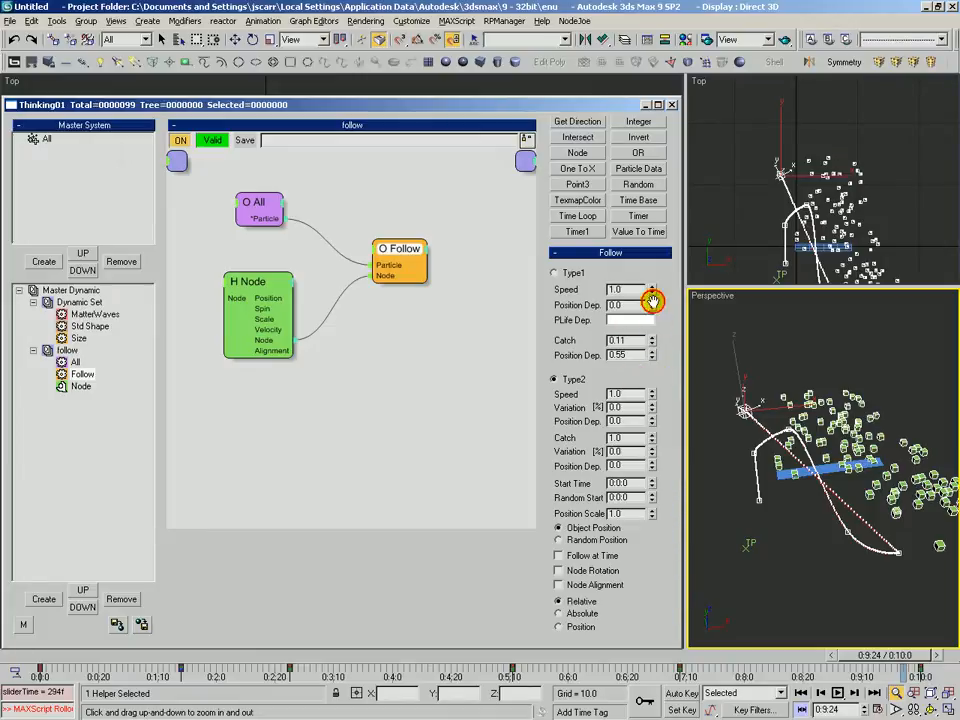
{"action": "left_click_drag", "start_coordinate": [368, 660], "coordinate": [315, 655]}
{"action": "left_click_drag", "start_coordinate": [345, 704], "coordinate": [447, 704]}
{"action": "key", "text": "alt+Return"}
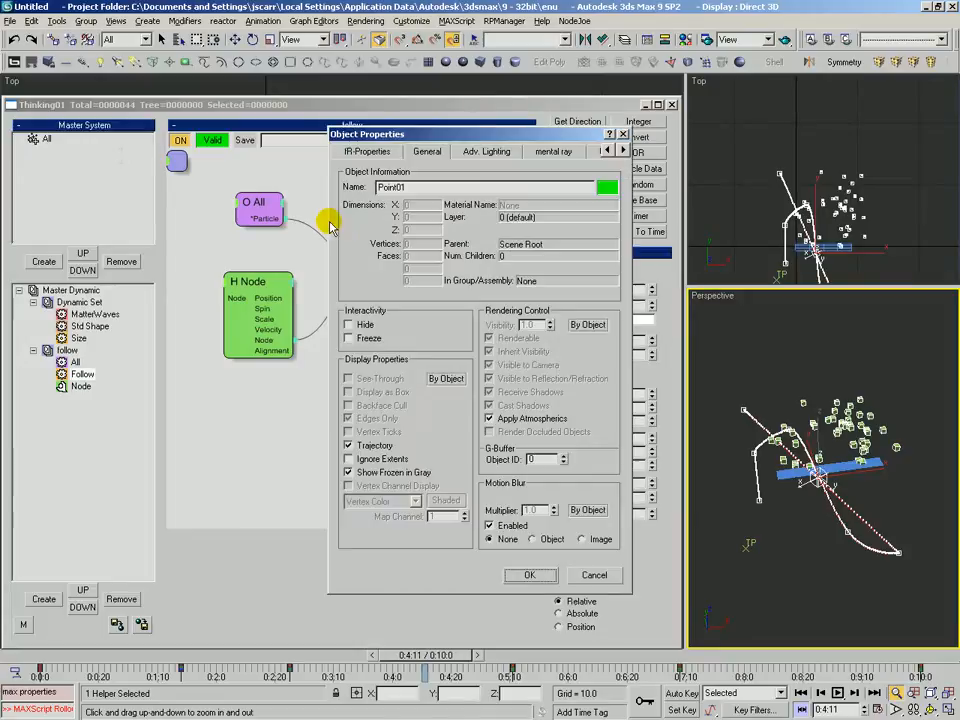
{"action": "left_click", "coordinate": [347, 446]}
{"action": "left_click", "coordinate": [529, 575]}
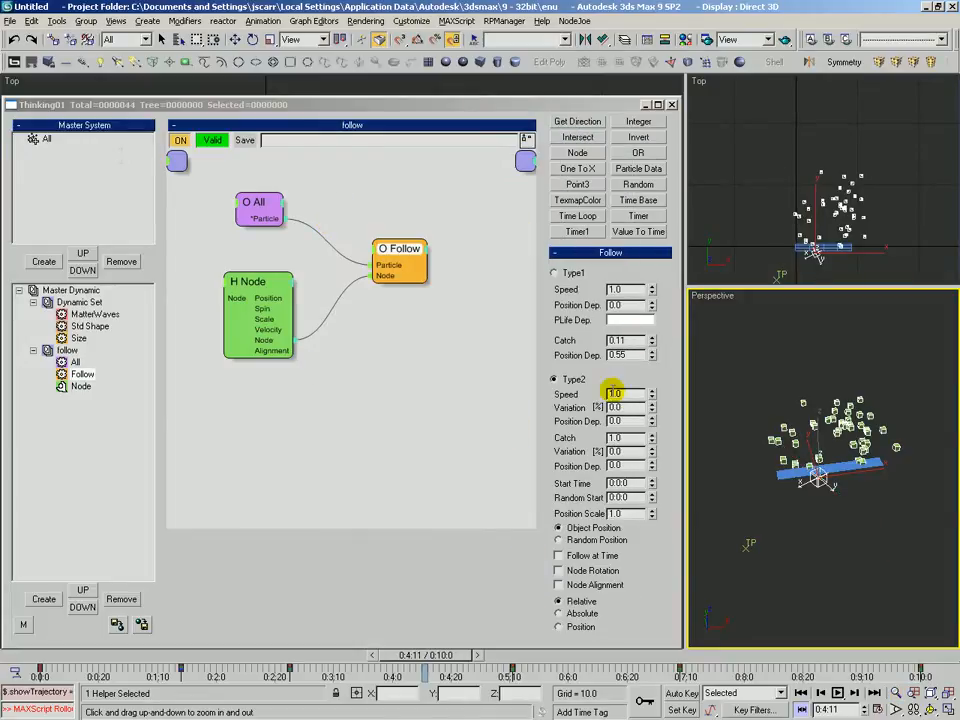
Try a Type2 Speed of 0.52 on the Follow operator and restore it to 1.0
{"action": "left_click_drag", "start_coordinate": [648, 391], "coordinate": [675, 429]}
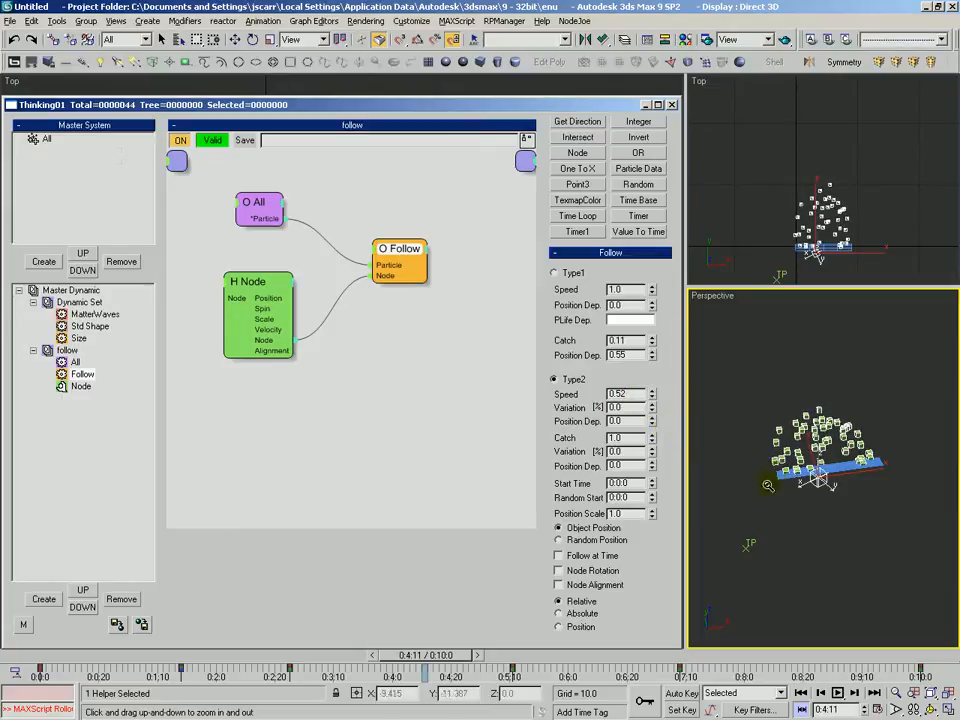
{"action": "left_click_drag", "start_coordinate": [629, 396], "coordinate": [565, 396]}
{"action": "type", "text": "1"}
{"action": "key", "text": "Tab"}
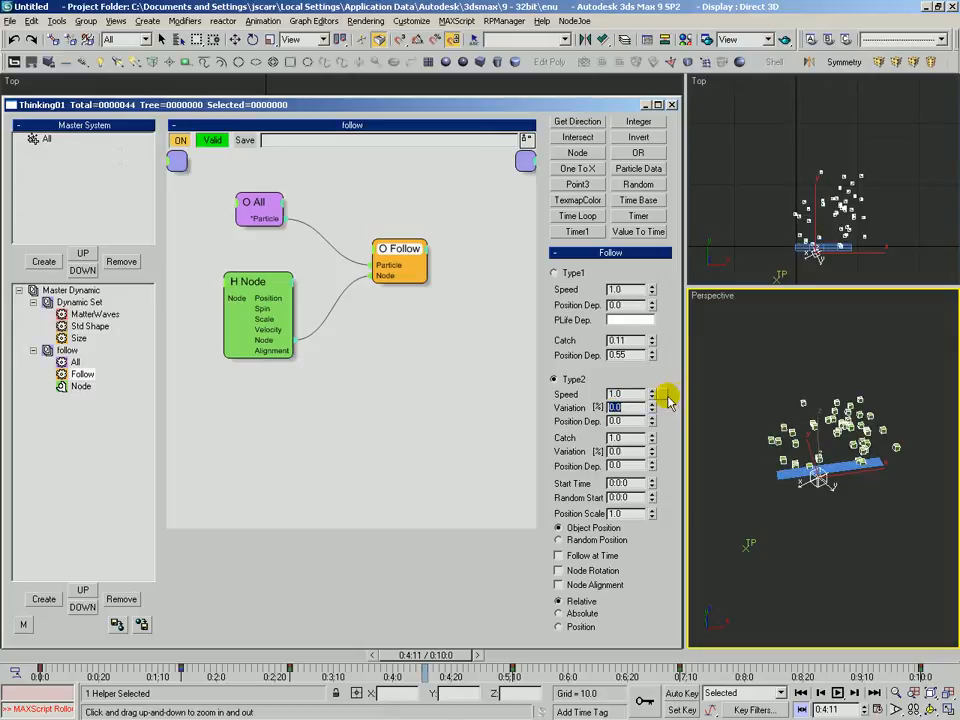
Set the Type2 Speed Variation of the Follow operator to 57% and scrub the animation back toward the start
{"action": "left_click_drag", "start_coordinate": [652, 410], "coordinate": [655, 366]}
{"action": "left_click_drag", "start_coordinate": [396, 655], "coordinate": [86, 611]}
{"action": "key", "text": "ctrl+r"}
{"action": "left_click_drag", "start_coordinate": [764, 481], "coordinate": [764, 474]}
{"action": "key", "text": "alt+z"}
{"action": "left_click_drag", "start_coordinate": [795, 446], "coordinate": [797, 462]}
Turn on Auto Key and move the point helper partway through the animation in the Perspective viewport
{"action": "key", "text": "n"}
{"action": "left_click_drag", "start_coordinate": [96, 656], "coordinate": [295, 680]}
{"action": "key", "text": "ctrl+r"}
{"action": "left_click_drag", "start_coordinate": [788, 459], "coordinate": [776, 476]}
{"action": "key", "text": "w"}
{"action": "left_click_drag", "start_coordinate": [823, 399], "coordinate": [845, 402]}
At 0:5:11, move the point helper away from the emitter and rotate it to about 151 degrees on Z
{"action": "left_click", "coordinate": [508, 655]}
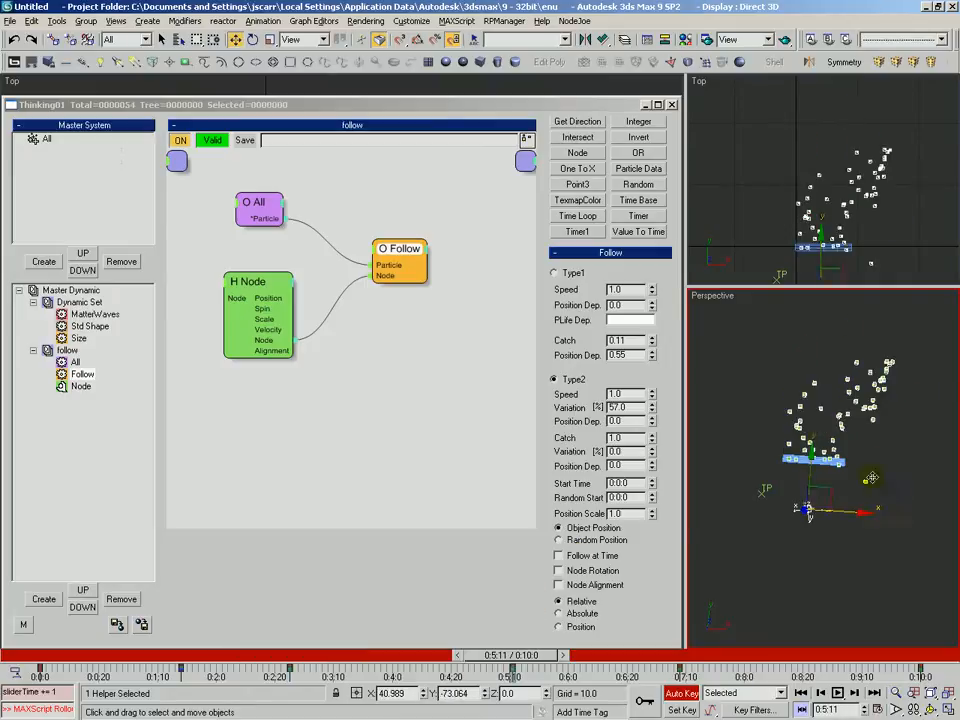
{"action": "left_click_drag", "start_coordinate": [834, 496], "coordinate": [919, 533]}
{"action": "scroll", "coordinate": [850, 521], "scroll_direction": "down", "scroll_amount": 2}
{"action": "key", "text": "e"}
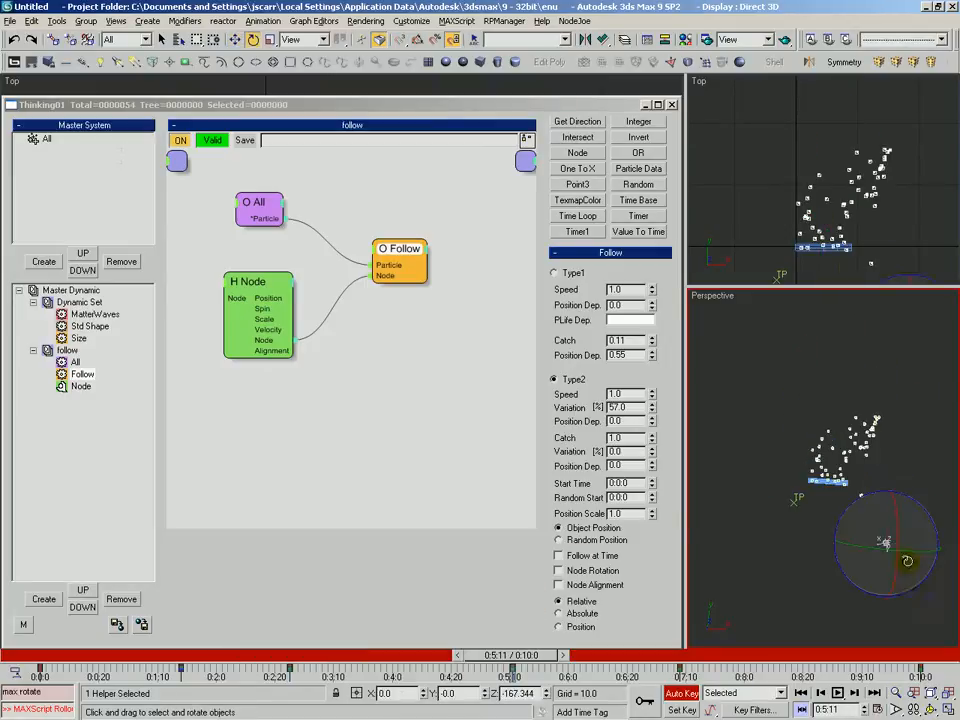
{"action": "left_click_drag", "start_coordinate": [910, 591], "coordinate": [735, 632]}
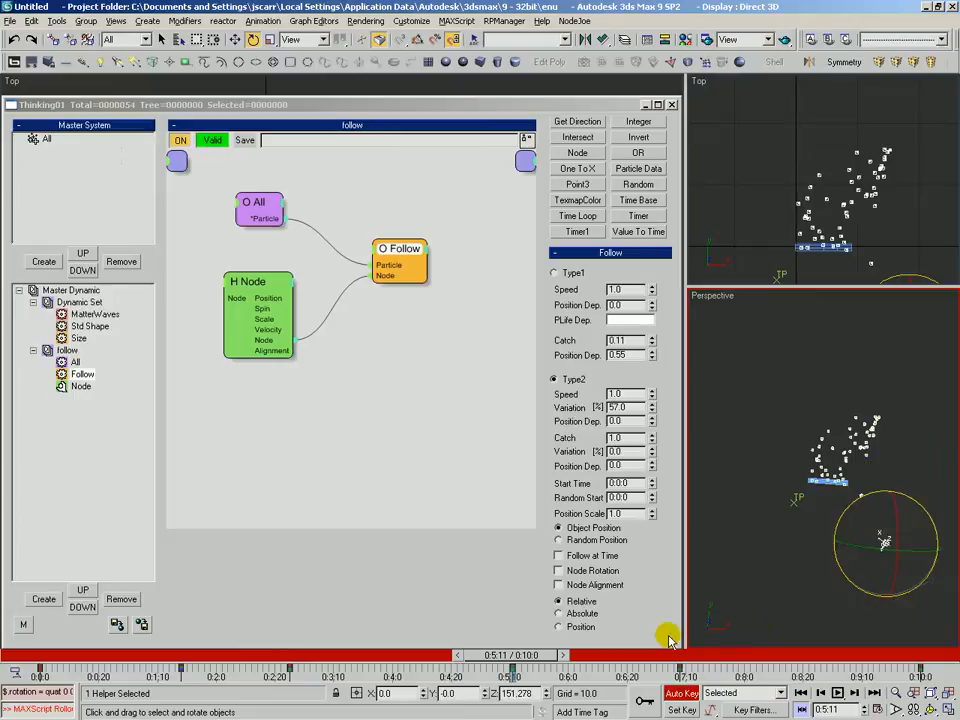
Reposition the point helper at the next keyframe and at the final frame 0:10:0, rotating it at the end
{"action": "left_click", "coordinate": [562, 655]}
{"action": "key", "text": "w"}
{"action": "left_click_drag", "start_coordinate": [857, 512], "coordinate": [767, 453]}
{"action": "key", "text": "End"}
{"action": "left_click_drag", "start_coordinate": [815, 412], "coordinate": [811, 364]}
{"action": "key", "text": "e"}
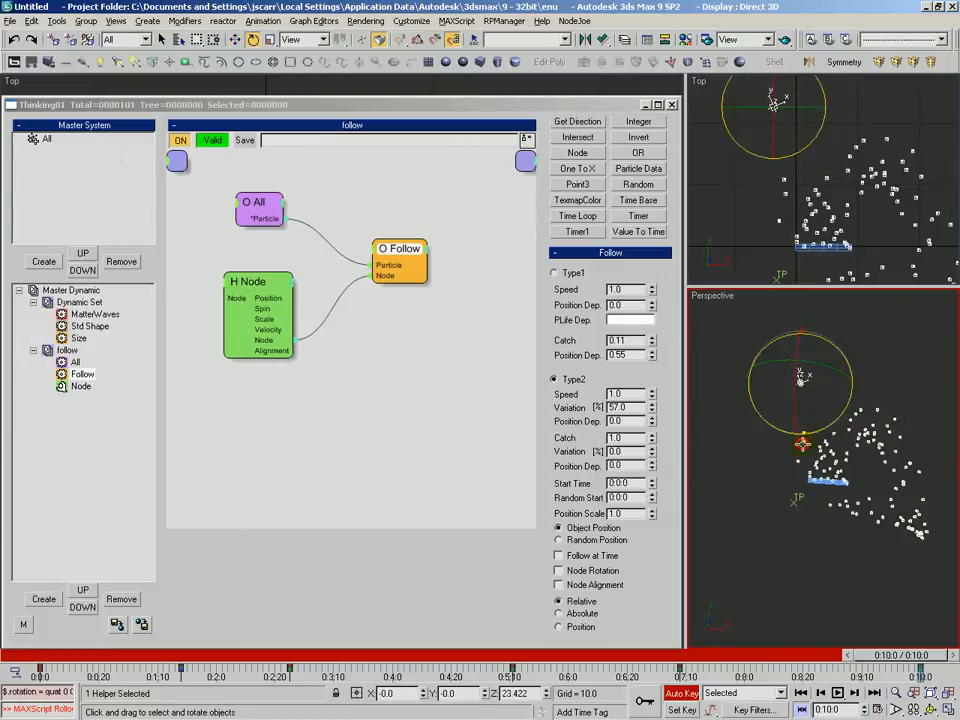
Scrub the new helper animation to 0:8:10 to check the particles and turn off Auto Key
{"action": "key", "text": "alt+z"}
{"action": "left_click_drag", "start_coordinate": [793, 457], "coordinate": [798, 416]}
{"action": "left_click_drag", "start_coordinate": [55, 672], "coordinate": [782, 655]}
{"action": "key", "text": "alt+z"}
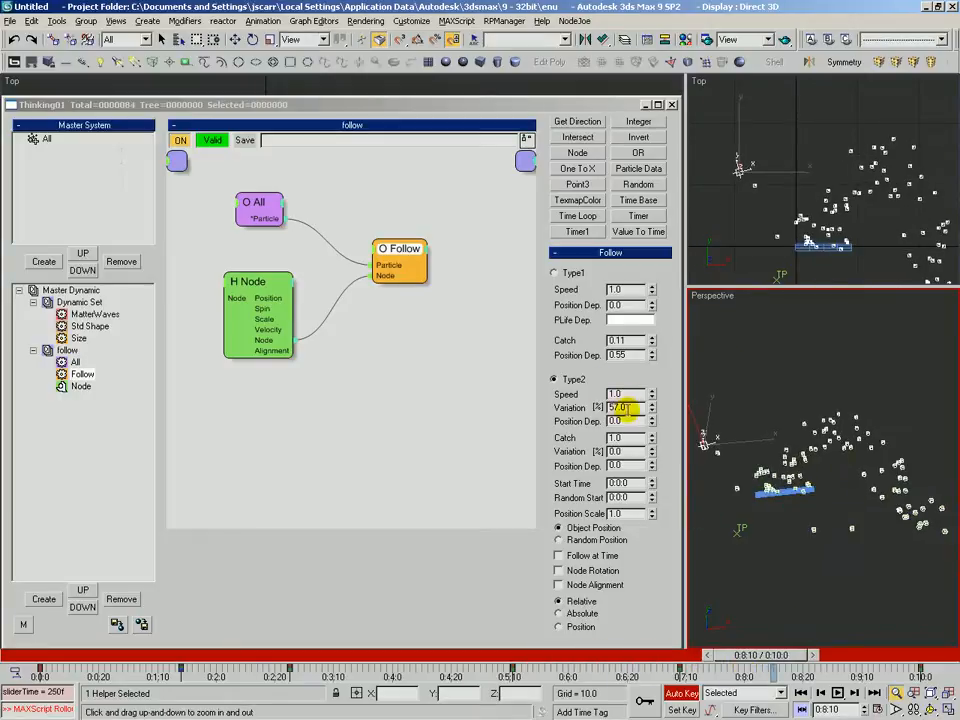
{"action": "left_click", "coordinate": [617, 408]}
{"action": "left_click", "coordinate": [681, 693]}
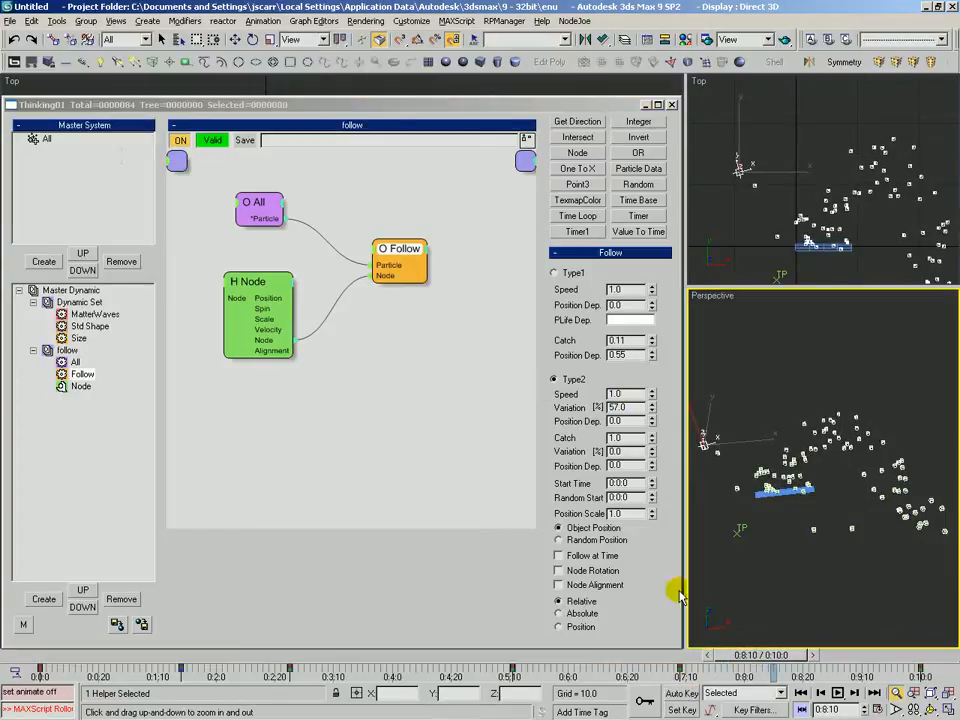
Set the Type2 Speed Variation of the Follow operator to 0
{"action": "left_click", "coordinate": [615, 409]}
{"action": "type", "text": "0"}
{"action": "key", "text": "Return"}
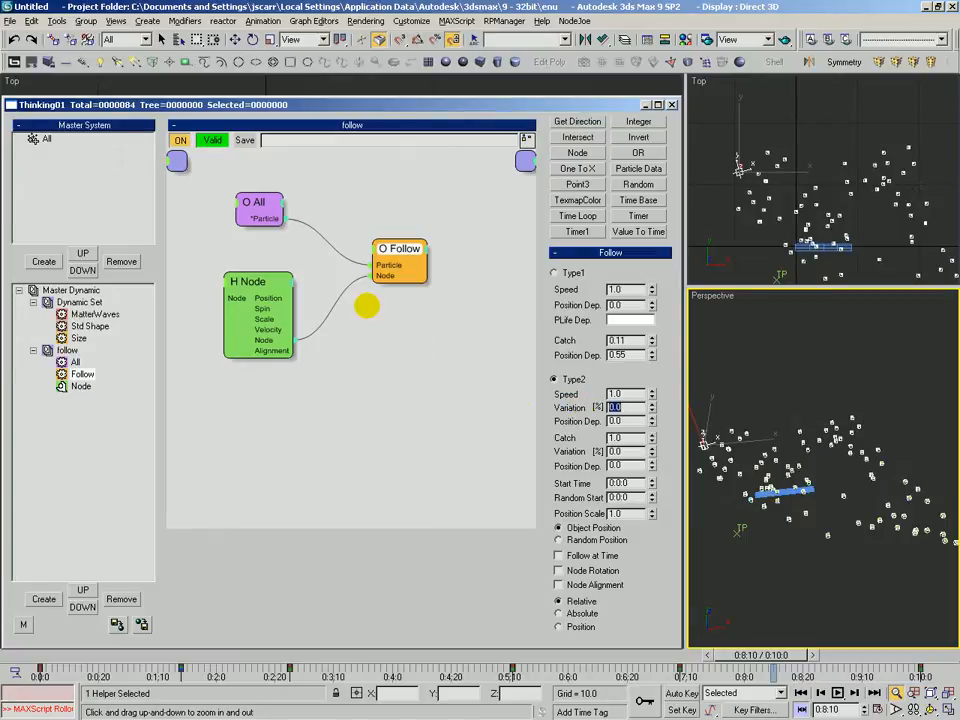
{"action": "middle_click_drag", "start_coordinate": [754, 429], "coordinate": [765, 456], "text": "alt"}
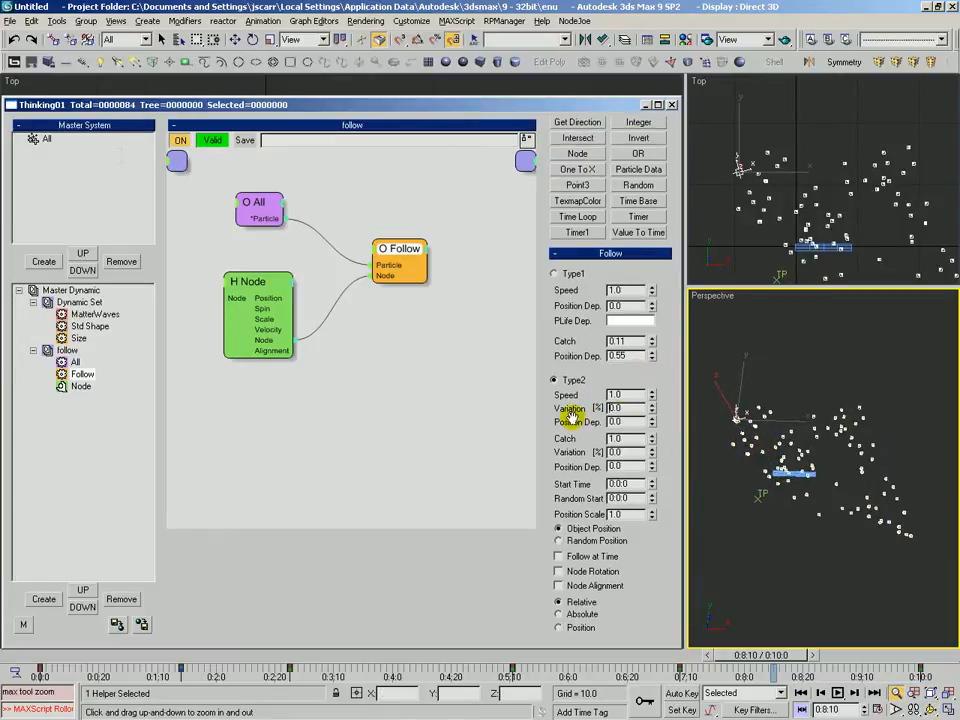
At 0:1:0, set the Position Dep. of the Type2 Speed to 0.31
{"action": "left_click_drag", "start_coordinate": [78, 668], "coordinate": [145, 655]}
{"action": "left_click_drag", "start_coordinate": [813, 471], "coordinate": [795, 442]}
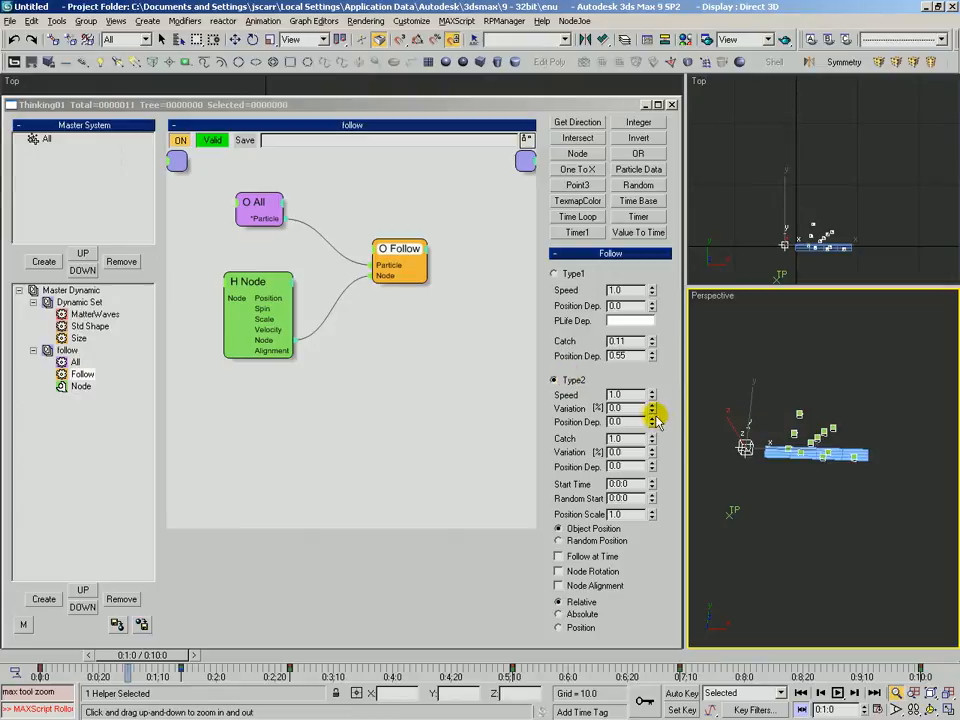
{"action": "mouse_move", "coordinate": [654, 424]}
{"action": "left_mouse_down"}
{"action": "mouse_move", "coordinate": [654, 399]}
{"action": "mouse_move", "coordinate": [654, 420]}
{"action": "left_mouse_up"}
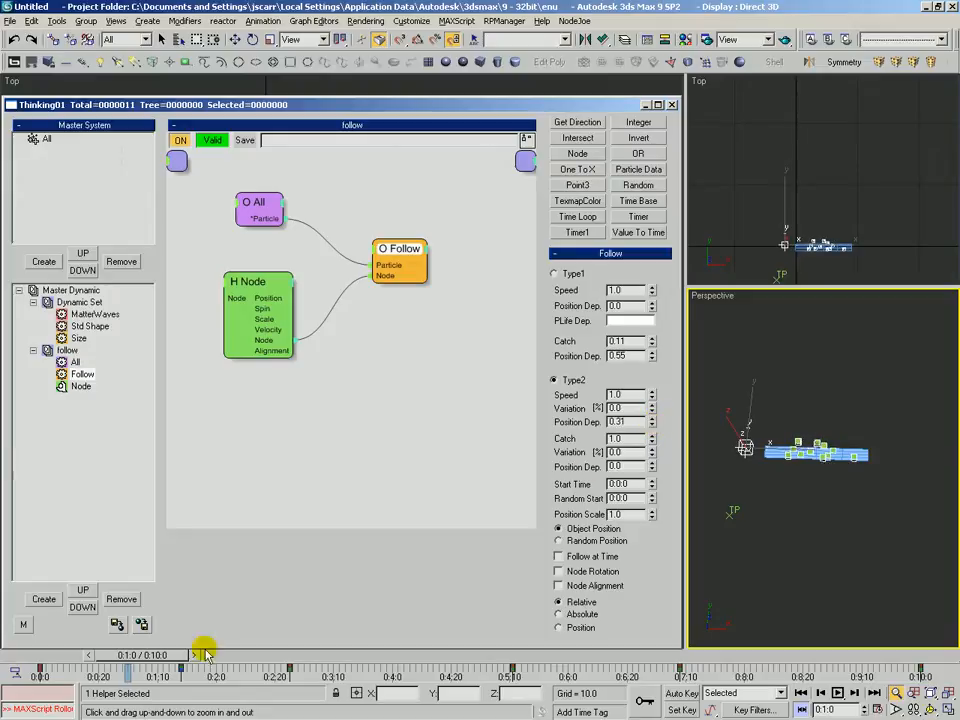
Raise the Type2 Speed's Position Dep. further and scrub the animation to 0:5:5
{"action": "left_click_drag", "start_coordinate": [143, 660], "coordinate": [357, 666]}
{"action": "mouse_move", "coordinate": [736, 356]}
{"action": "left_mouse_down"}
{"action": "mouse_move", "coordinate": [750, 398]}
{"action": "mouse_move", "coordinate": [752, 366]}
{"action": "left_mouse_up"}
{"action": "mouse_move", "coordinate": [654, 421]}
{"action": "left_mouse_down"}
{"action": "mouse_move", "coordinate": [652, 402]}
{"action": "mouse_move", "coordinate": [658, 407]}
{"action": "left_mouse_up"}
{"action": "left_click_drag", "start_coordinate": [349, 657], "coordinate": [508, 657]}
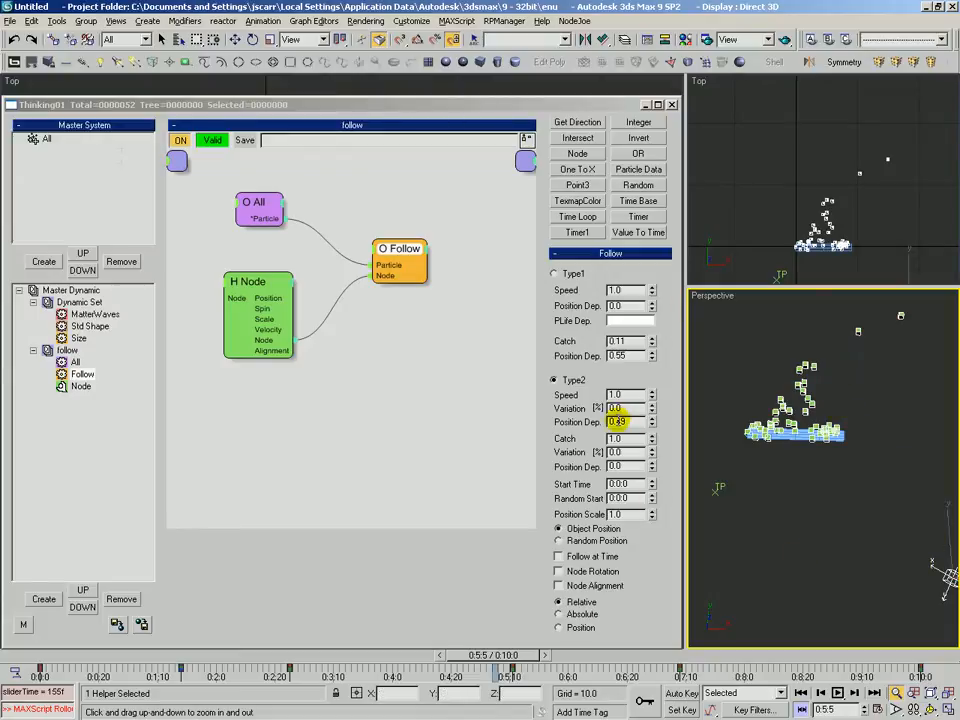
Set the Type2 Speed's Position Dep. to 0
{"action": "type", "text": "0"}
{"action": "key", "text": "Return"}
{"action": "key", "text": "ctrl+r"}
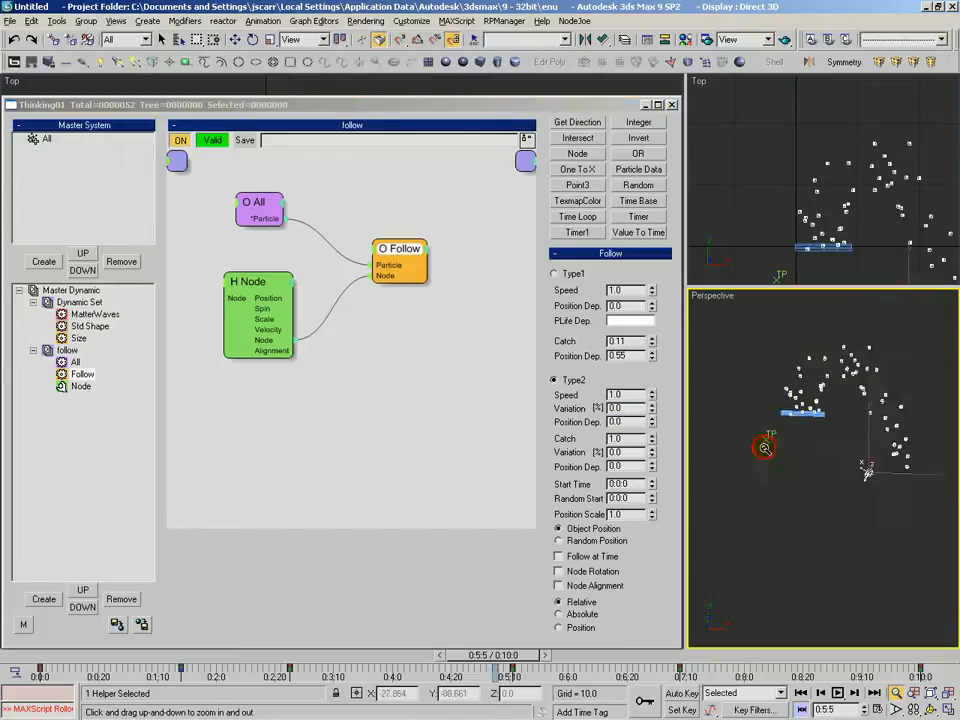
Try a different Type2 Catch value while scrubbing back to 0:1:2, and restore Catch to 1.0
{"action": "left_click_drag", "start_coordinate": [556, 424], "coordinate": [556, 423]}
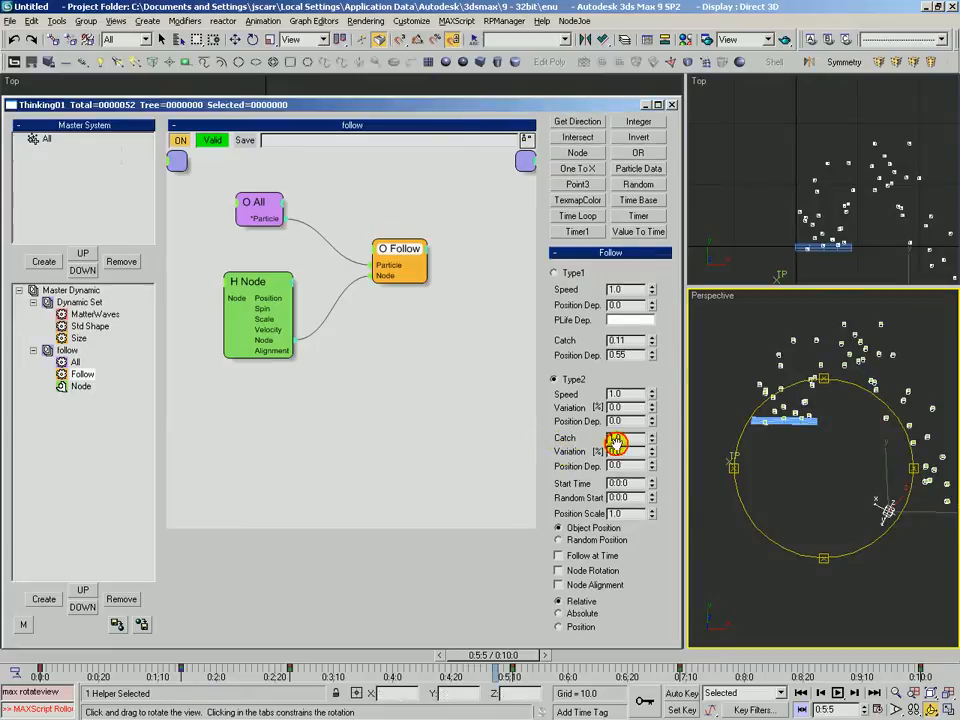
{"action": "left_click_drag", "start_coordinate": [648, 447], "coordinate": [650, 503]}
{"action": "left_click_drag", "start_coordinate": [458, 670], "coordinate": [150, 630]}
{"action": "key", "text": "ctrl+r"}
{"action": "right_click", "coordinate": [650, 436]}
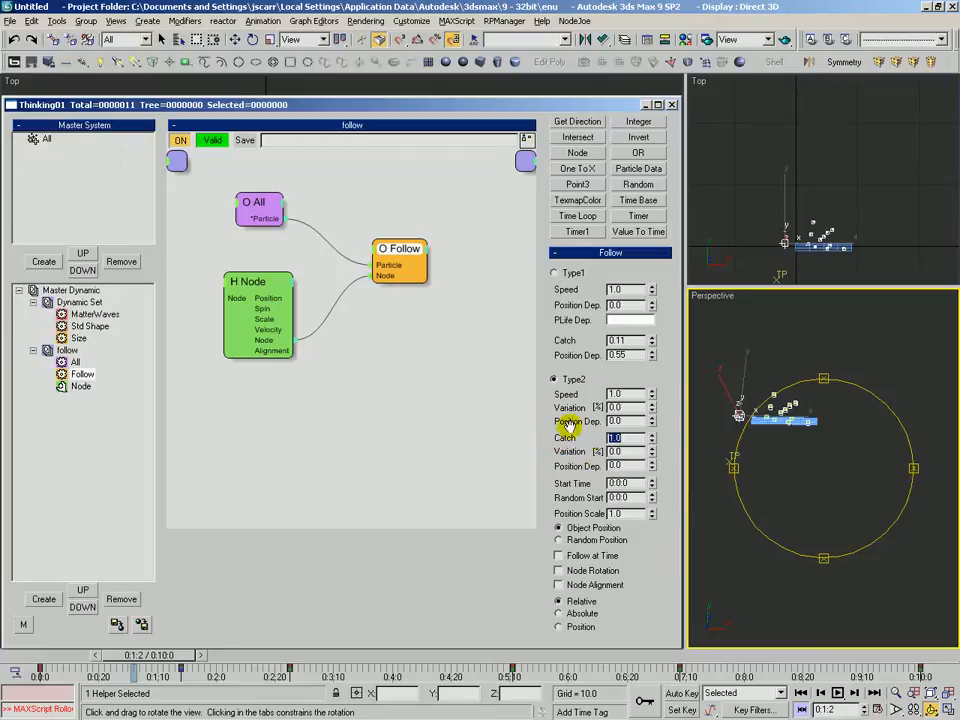
Switch the time display to frames in the time configuration and go to frame 49
{"action": "left_click_drag", "start_coordinate": [769, 506], "coordinate": [796, 486]}
{"action": "key", "text": "t"}
{"action": "left_click", "coordinate": [509, 229]}
{"action": "left_click", "coordinate": [491, 515]}
{"action": "left_click_drag", "start_coordinate": [120, 662], "coordinate": [172, 662]}
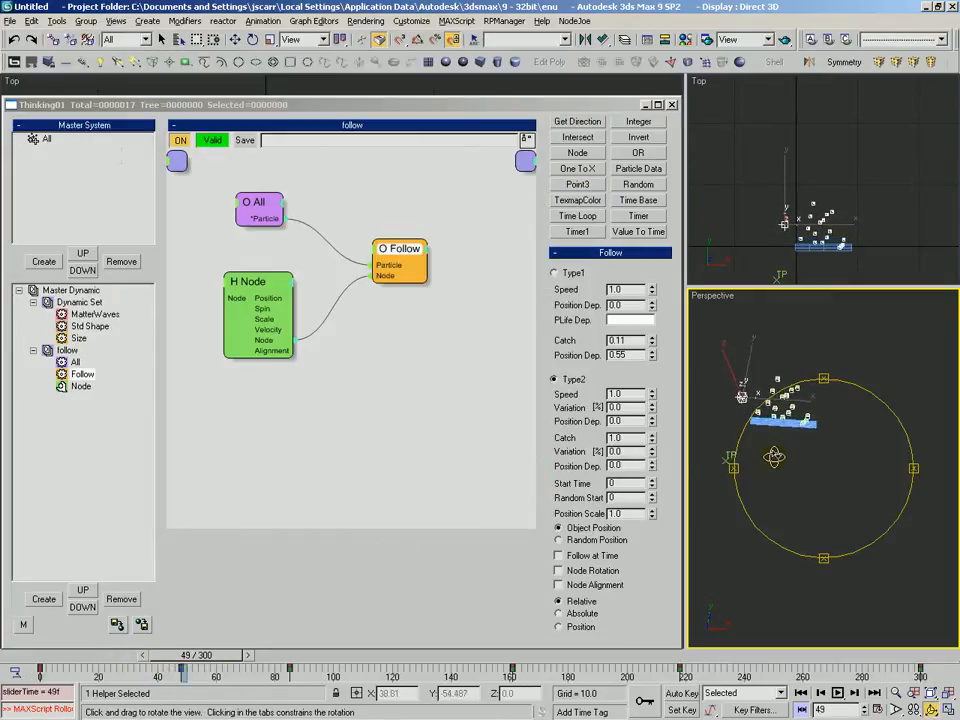
At frame 161, set the Follow operator's Start Time to -33 and Random Start to 27
{"action": "left_click_drag", "start_coordinate": [777, 455], "coordinate": [783, 453]}
{"action": "key", "text": "alt+z"}
{"action": "left_click_drag", "start_coordinate": [627, 484], "coordinate": [552, 500]}
{"action": "left_click_drag", "start_coordinate": [167, 662], "coordinate": [511, 677]}
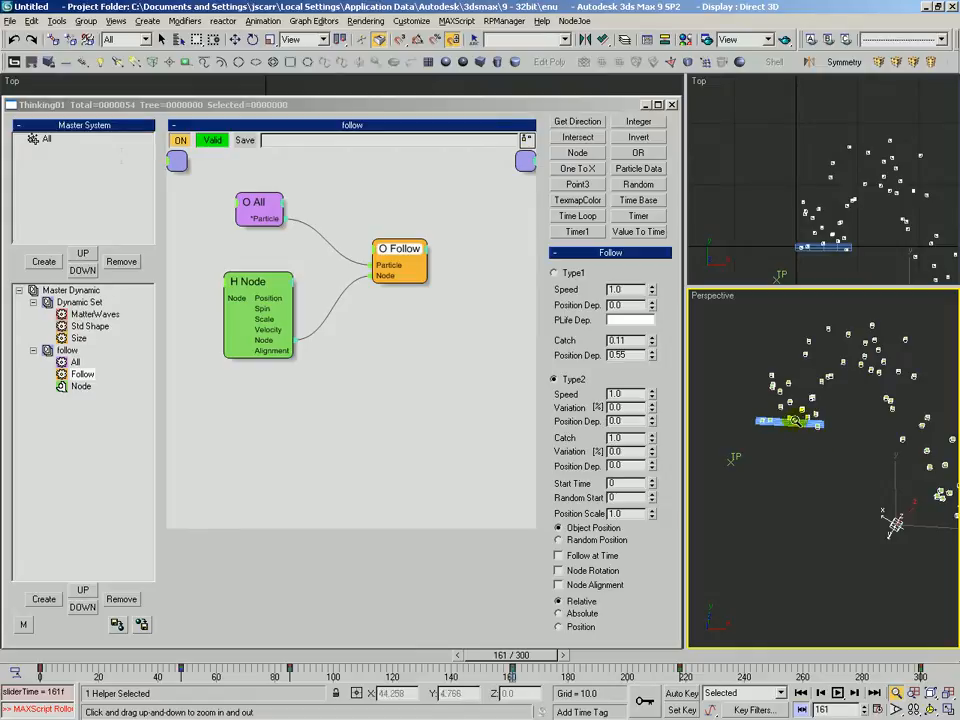
{"action": "left_click_drag", "start_coordinate": [652, 485], "coordinate": [636, 542]}
{"action": "left_click_drag", "start_coordinate": [652, 485], "coordinate": [641, 615]}
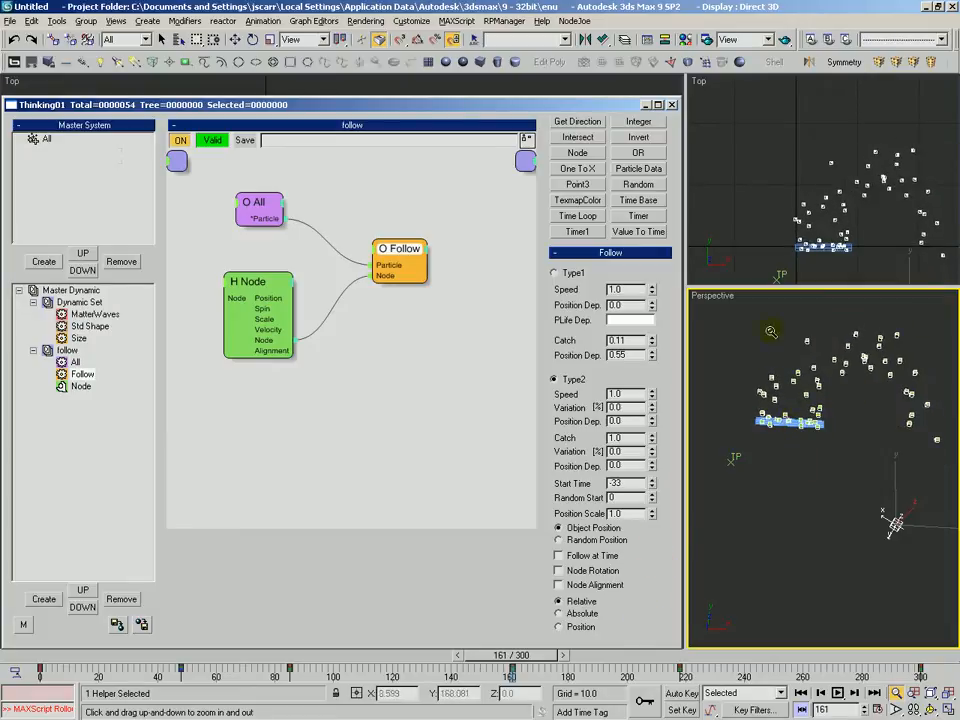
{"action": "left_click_drag", "start_coordinate": [652, 499], "coordinate": [692, 323]}
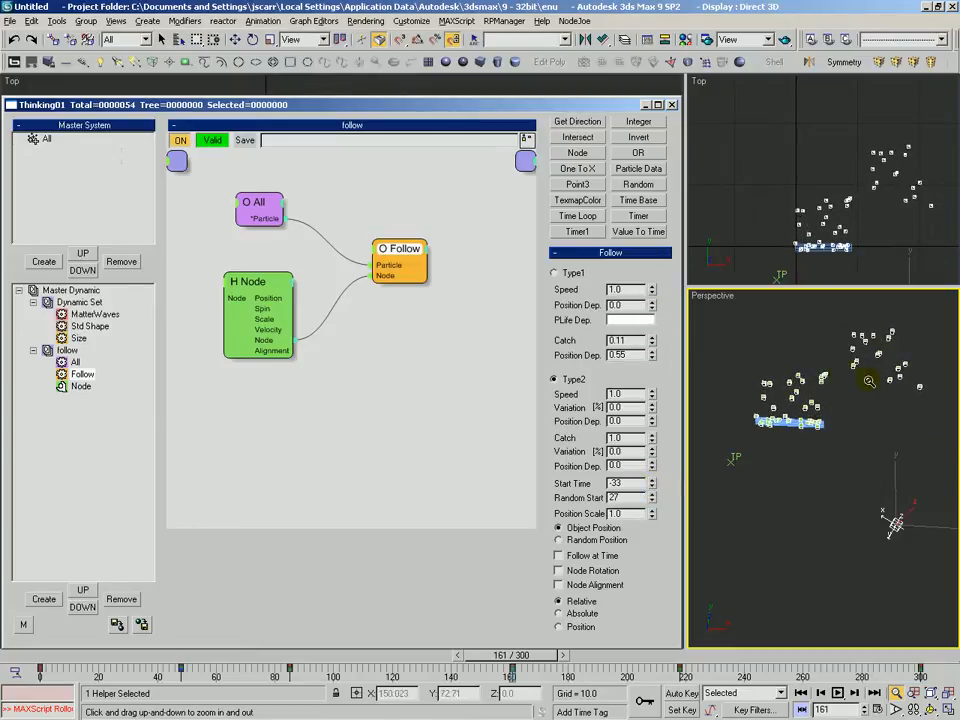
At frame 195, try a different Position Scale on the Follow operator and restore it to 1.0
{"action": "left_click_drag", "start_coordinate": [558, 648], "coordinate": [612, 655]}
{"action": "key", "text": "alt+z"}
{"action": "left_click_drag", "start_coordinate": [652, 515], "coordinate": [654, 476]}
{"action": "mouse_move", "coordinate": [776, 420]}
{"action": "left_mouse_down"}
{"action": "mouse_move", "coordinate": [750, 456]}
{"action": "mouse_move", "coordinate": [766, 413]}
{"action": "left_mouse_up"}
{"action": "left_click_drag", "start_coordinate": [643, 513], "coordinate": [612, 543]}
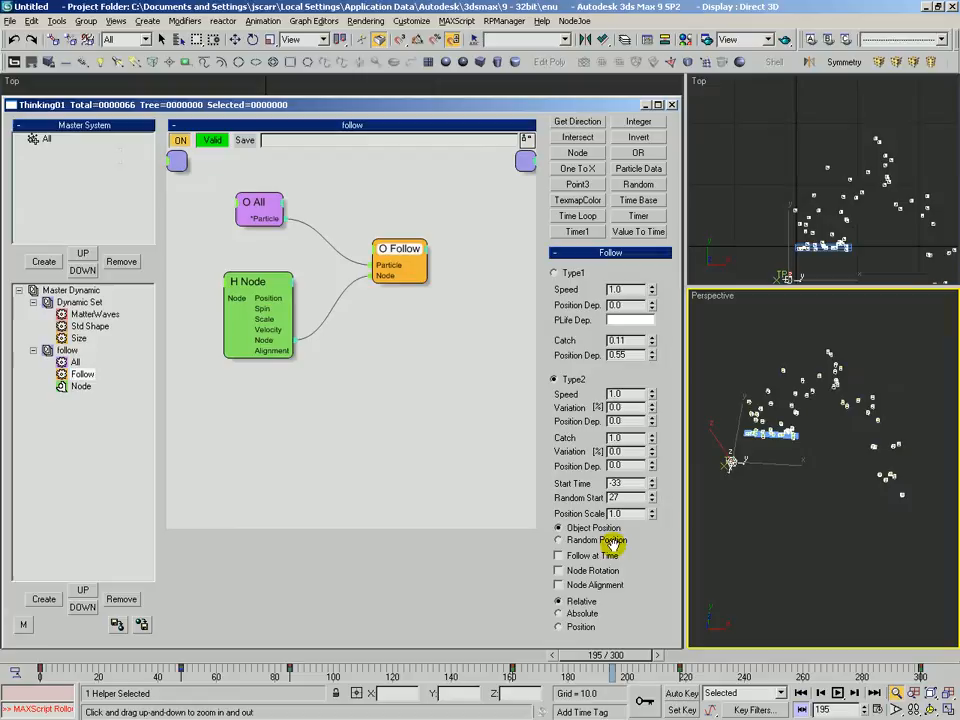
At frame 110, enable Follow at Time with Object Position selected, and scrub the animation to frame 137
{"action": "left_click_drag", "start_coordinate": [250, 660], "coordinate": [368, 660]}
{"action": "key", "text": "alt+z"}
{"action": "left_click", "coordinate": [559, 528]}
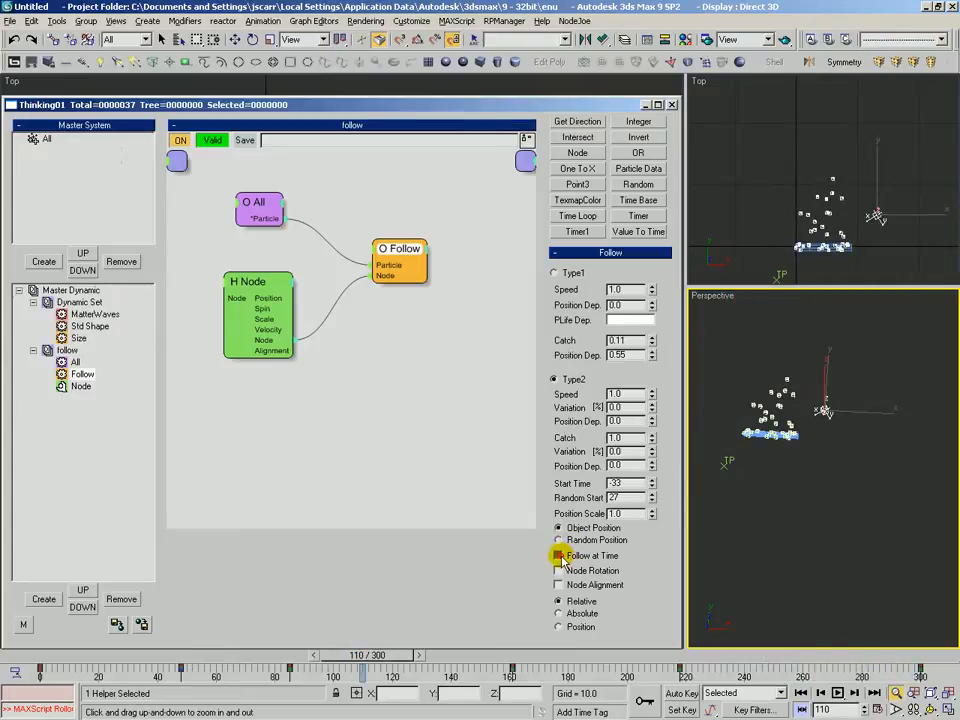
{"action": "left_click", "coordinate": [559, 556]}
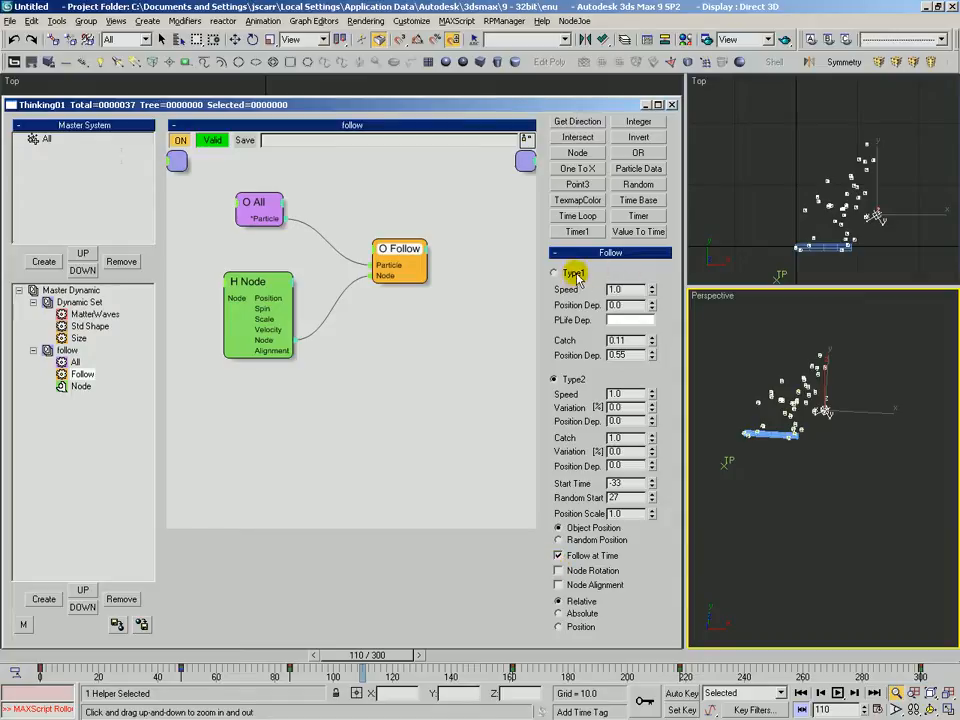
{"action": "left_click_drag", "start_coordinate": [789, 406], "coordinate": [790, 378]}
{"action": "key", "text": "ctrl+r"}
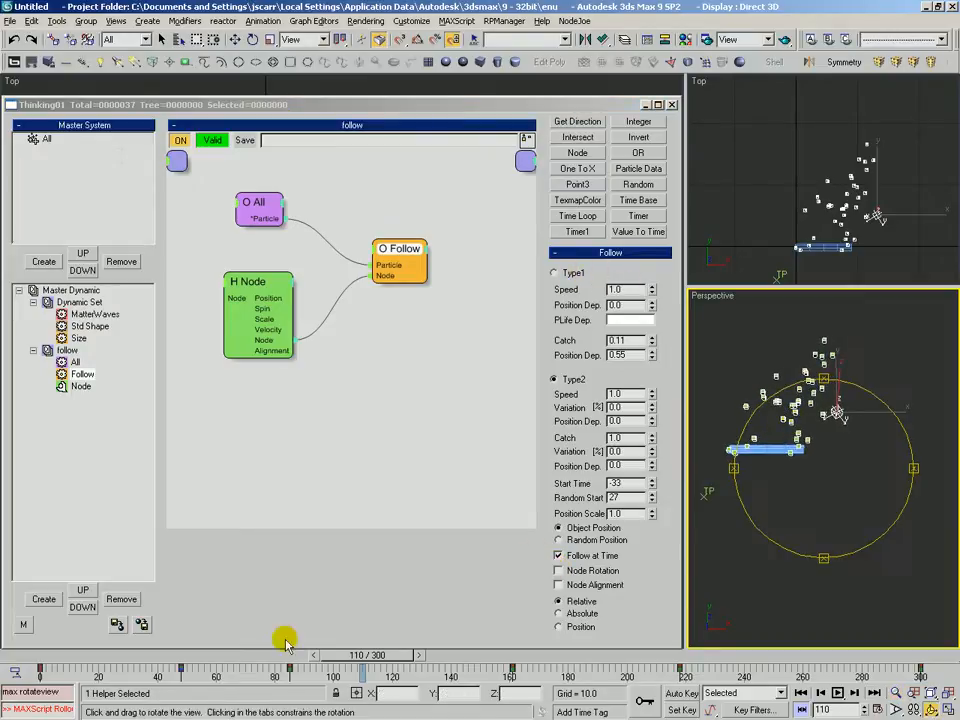
{"action": "left_click_drag", "start_coordinate": [290, 662], "coordinate": [60, 656]}
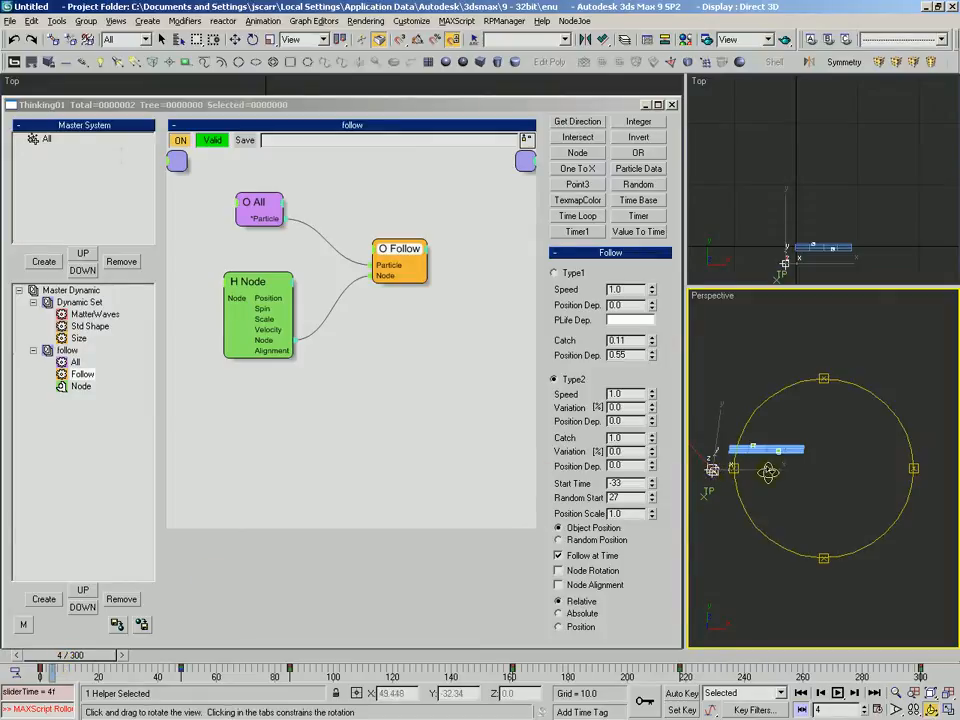
{"action": "left_click_drag", "start_coordinate": [75, 656], "coordinate": [460, 670]}
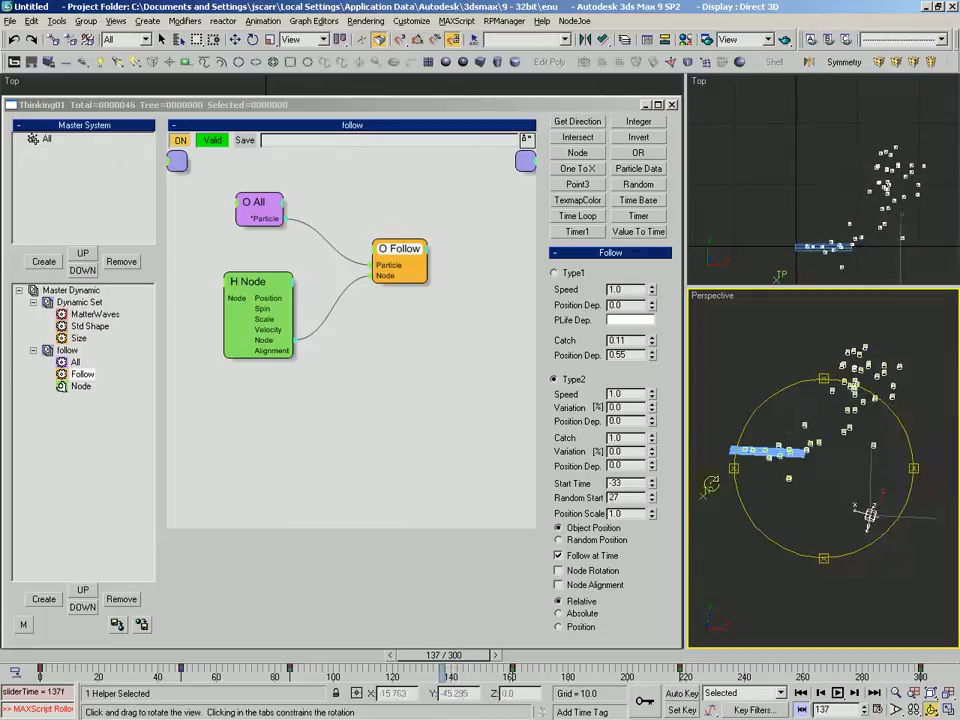
Set the Start Time and Random Start to 0 and go to frame 106
{"action": "double_click", "coordinate": [638, 483]}
{"action": "left_click_drag", "start_coordinate": [443, 655], "coordinate": [362, 694]}
{"action": "key", "text": "ctrl+r"}
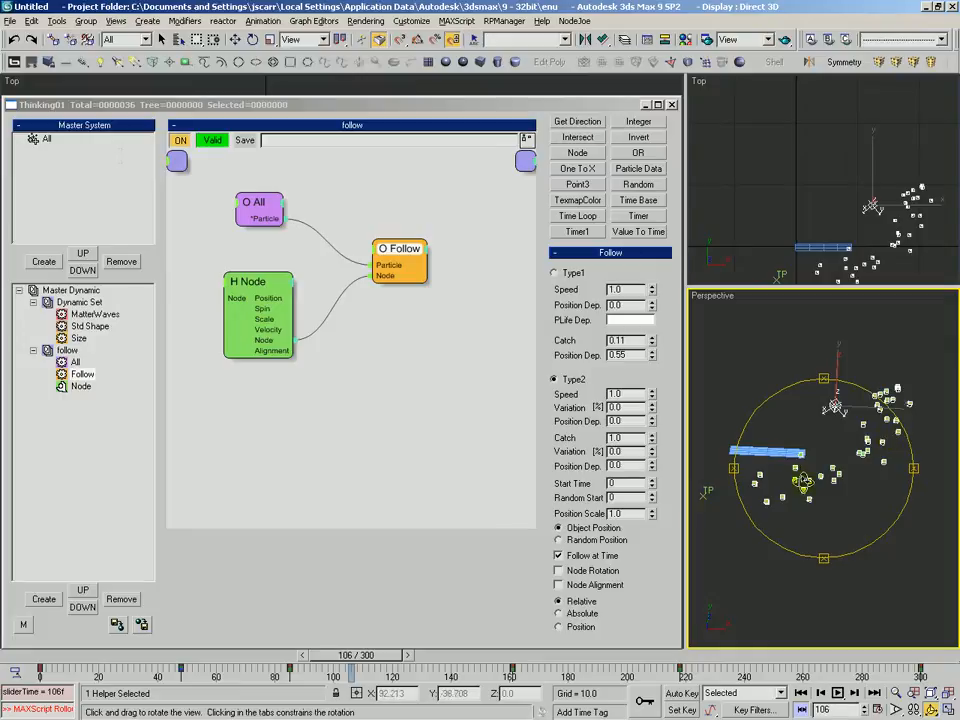
Enable Node Rotation on the Follow operator
{"action": "left_click_drag", "start_coordinate": [671, 570], "coordinate": [779, 493]}
{"action": "key", "text": "alt+z"}
{"action": "key", "text": "ctrl+r"}
{"action": "key", "text": "alt+z"}
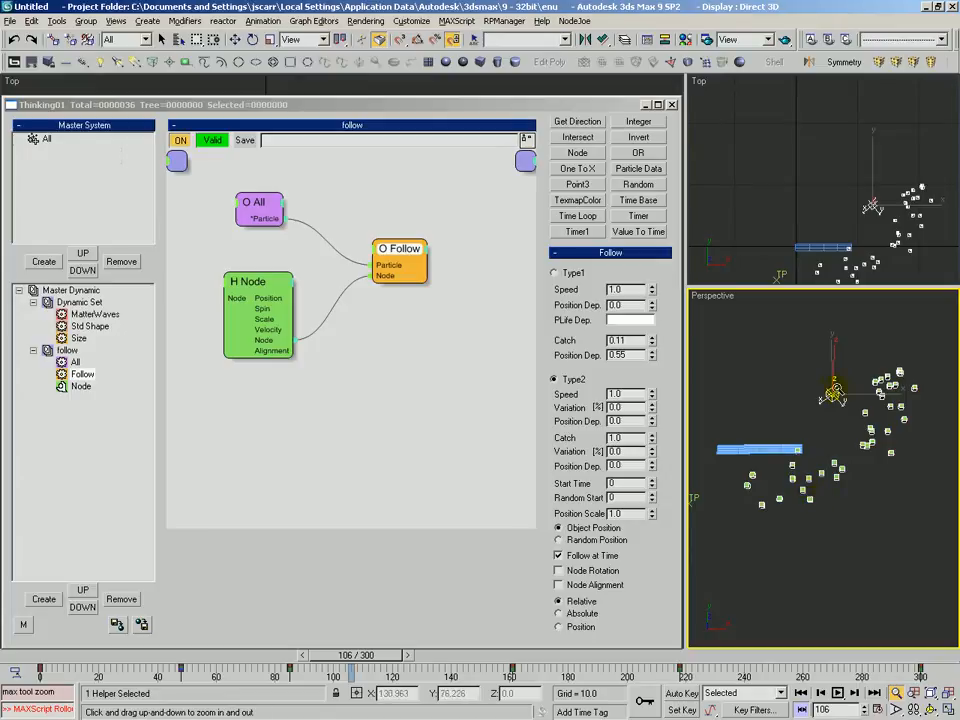
{"action": "left_click", "coordinate": [559, 571]}
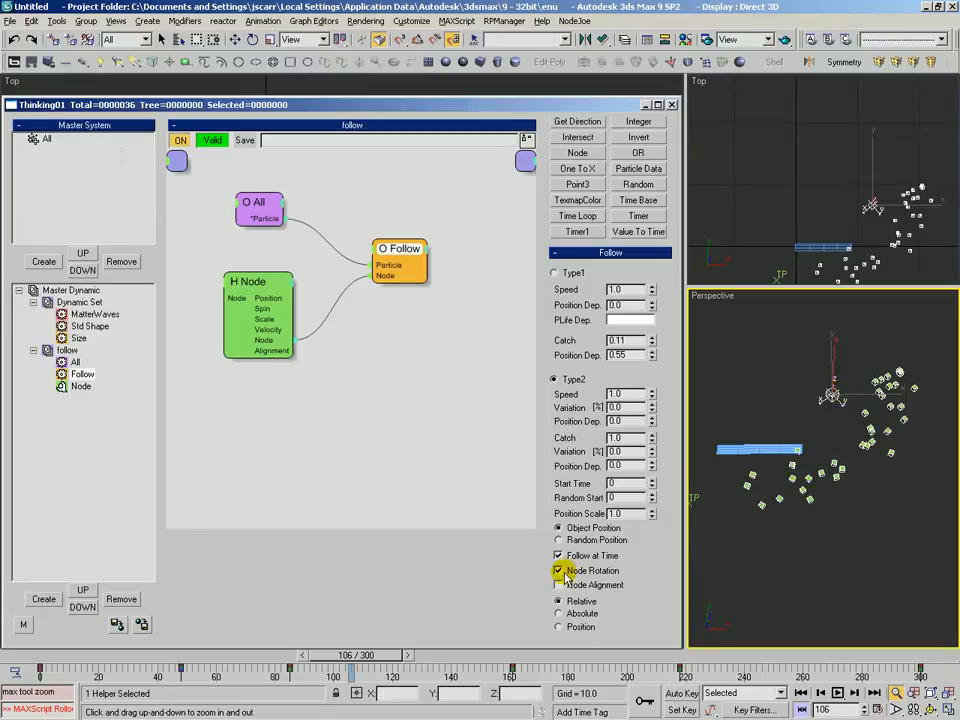
Scrub the animation to frame 66 and on to frame 146 to examine how Node Rotation affects the particles
{"action": "mouse_move", "coordinate": [804, 432]}
{"action": "middle_mouse_down", "text": "alt"}
{"action": "mouse_move", "coordinate": [818, 428]}
{"action": "mouse_move", "coordinate": [812, 416]}
{"action": "middle_mouse_up", "text": "alt"}
{"action": "key", "text": "ctrl+r"}
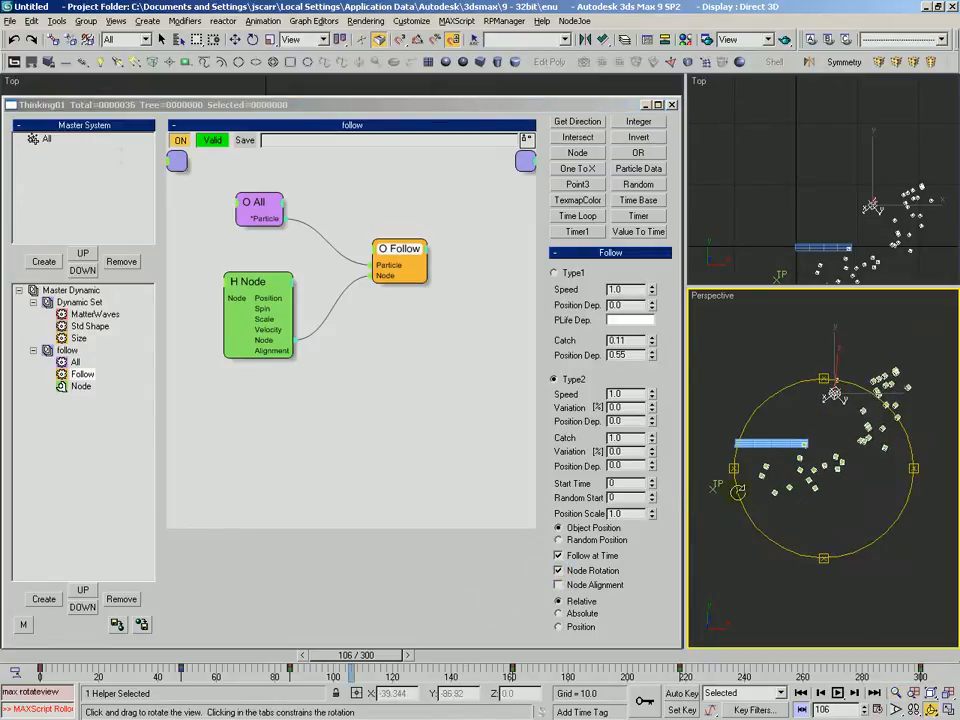
{"action": "left_click_drag", "start_coordinate": [143, 657], "coordinate": [244, 666]}
{"action": "scroll", "coordinate": [806, 364], "scroll_direction": "up", "scroll_amount": 2}
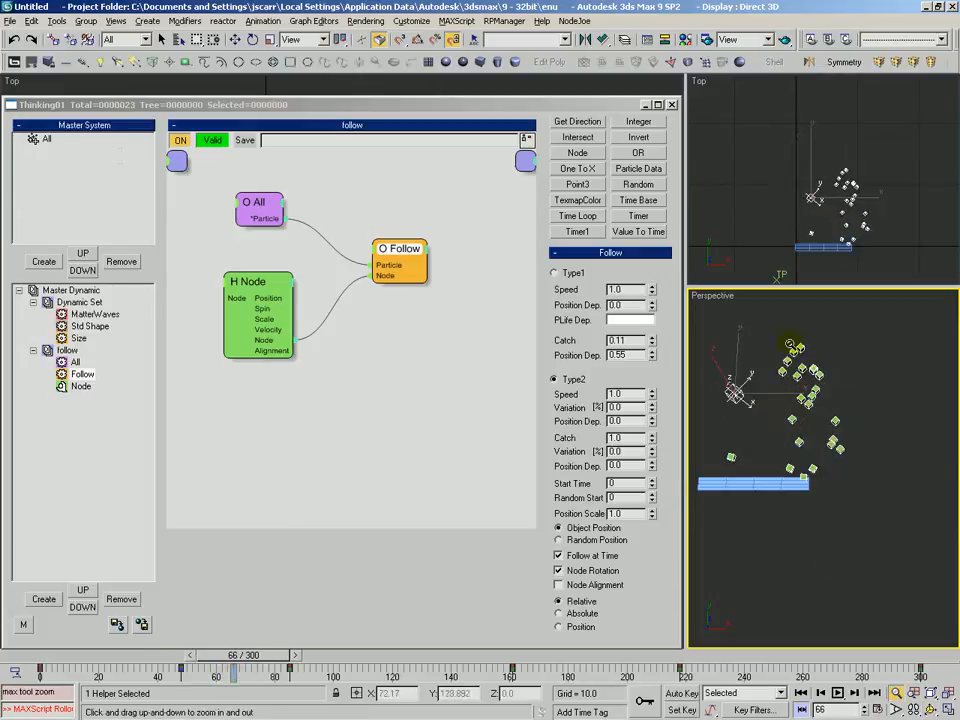
{"action": "left_click_drag", "start_coordinate": [262, 655], "coordinate": [468, 680]}
{"action": "scroll", "coordinate": [792, 432], "scroll_direction": "down", "scroll_amount": 3}
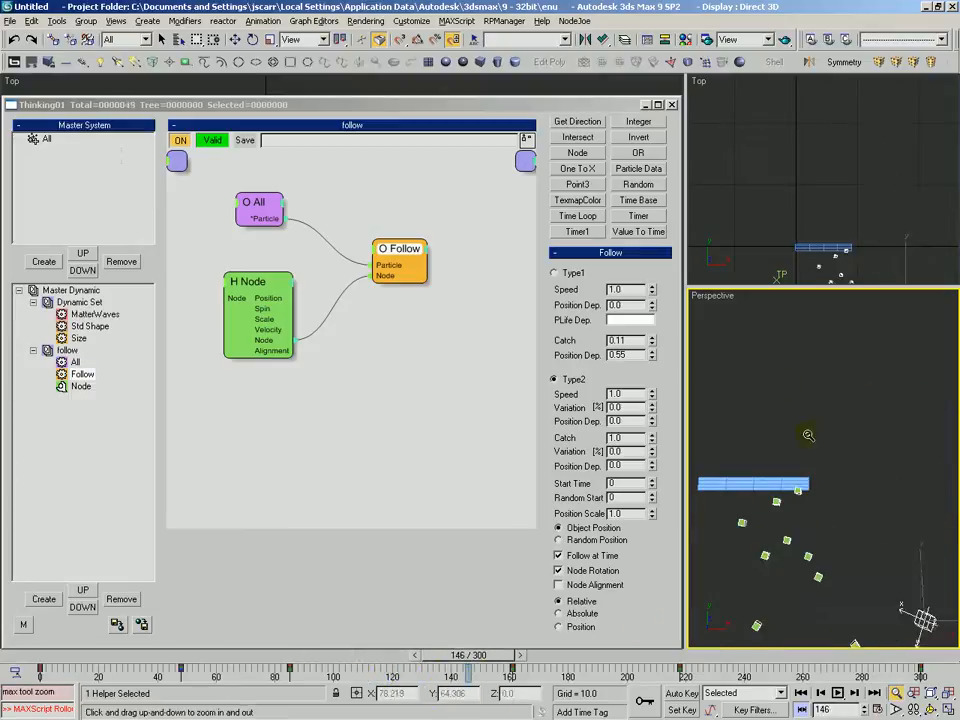
{"action": "middle_click_drag", "start_coordinate": [791, 430], "coordinate": [796, 431], "text": "alt"}
{"action": "mouse_move", "coordinate": [796, 431]}
{"action": "middle_mouse_down", "text": "ctrl+alt"}
{"action": "mouse_move", "coordinate": [805, 450]}
{"action": "mouse_move", "coordinate": [821, 434]}
{"action": "mouse_move", "coordinate": [800, 422]}
{"action": "middle_mouse_up", "text": "ctrl+alt"}
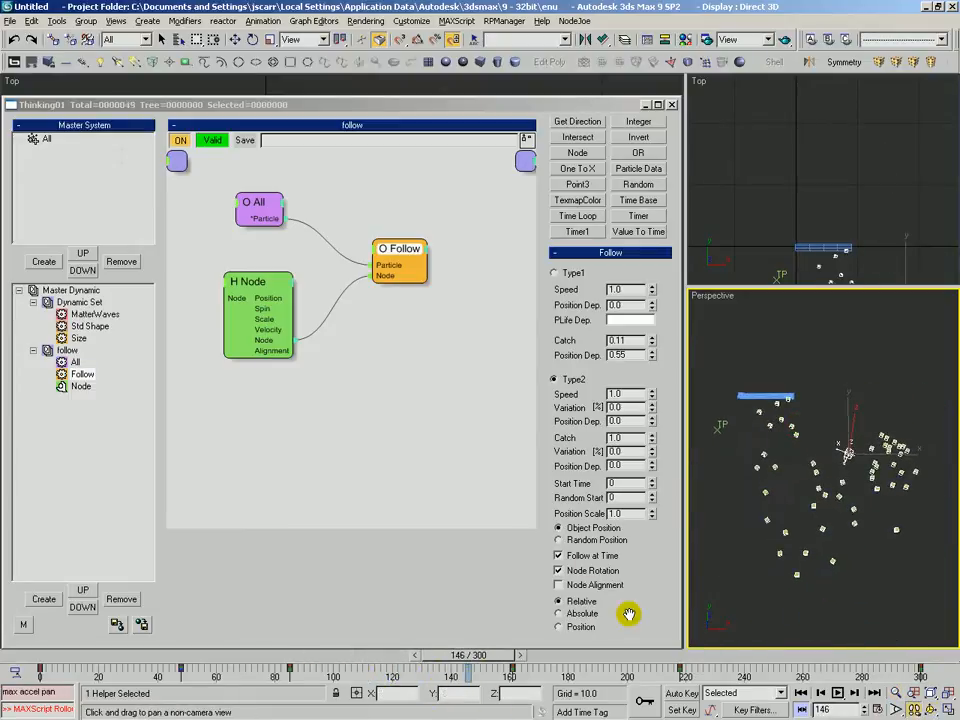
Set the Follow operator's mode to Absolute and scrub the animation to frame 296 and back to frame 174
{"action": "left_click", "coordinate": [559, 614]}
{"action": "key", "text": "alt+z"}
{"action": "left_click_drag", "start_coordinate": [790, 430], "coordinate": [810, 398]}
{"action": "key", "text": "ctrl+r"}
{"action": "key", "text": "ctrl+p"}
{"action": "key", "text": "alt+z"}
{"action": "left_click_drag", "start_coordinate": [97, 656], "coordinate": [877, 709]}
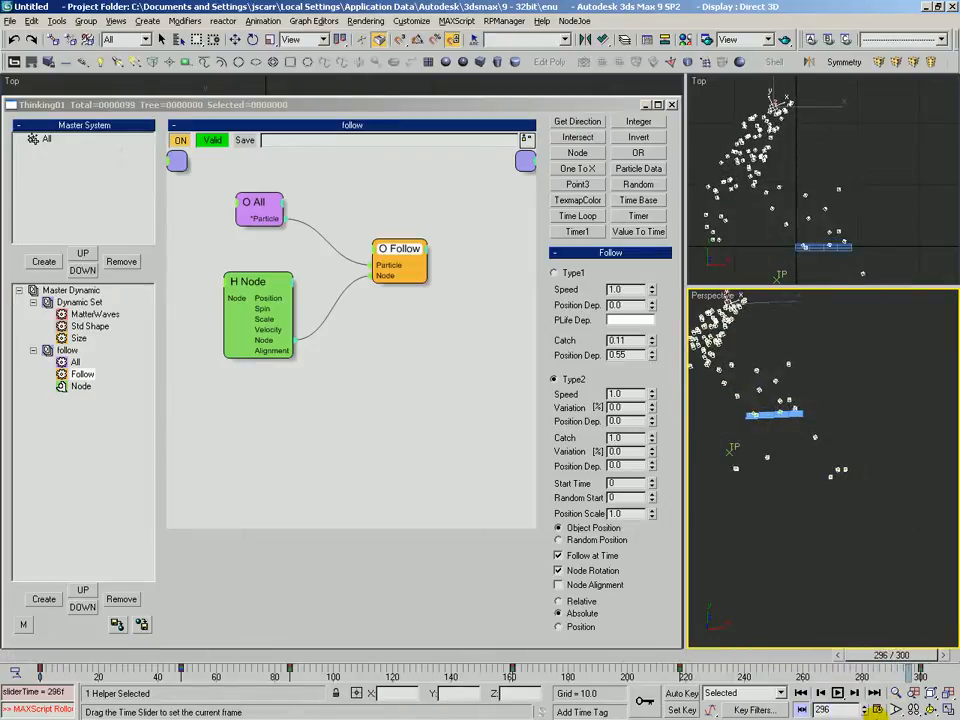
{"action": "middle_click_drag", "start_coordinate": [772, 385], "coordinate": [777, 412]}
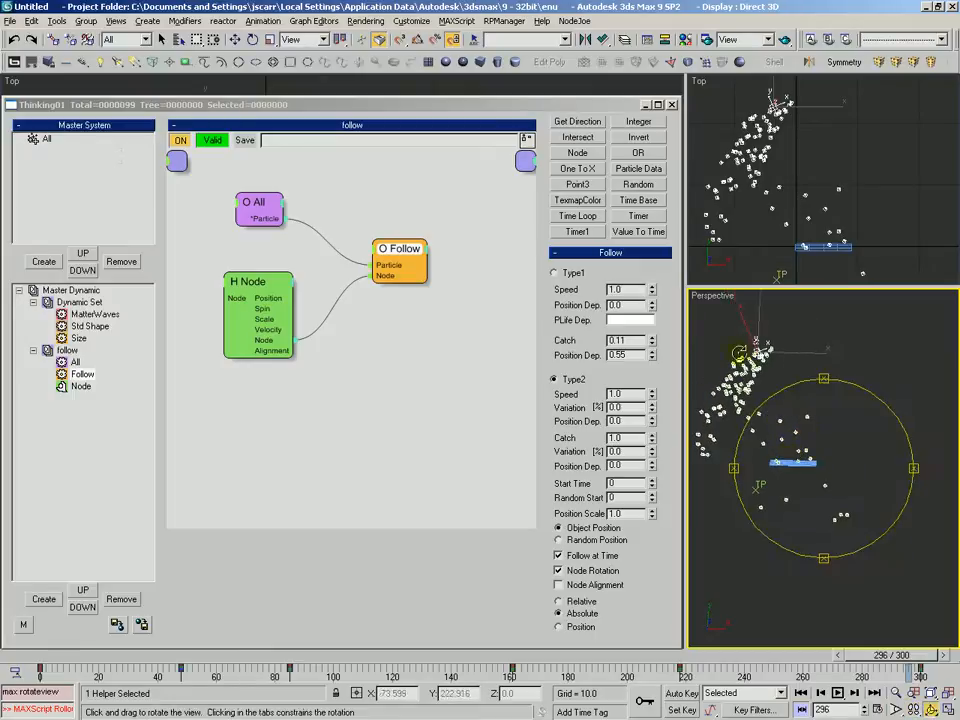
{"action": "left_click_drag", "start_coordinate": [446, 662], "coordinate": [549, 670]}
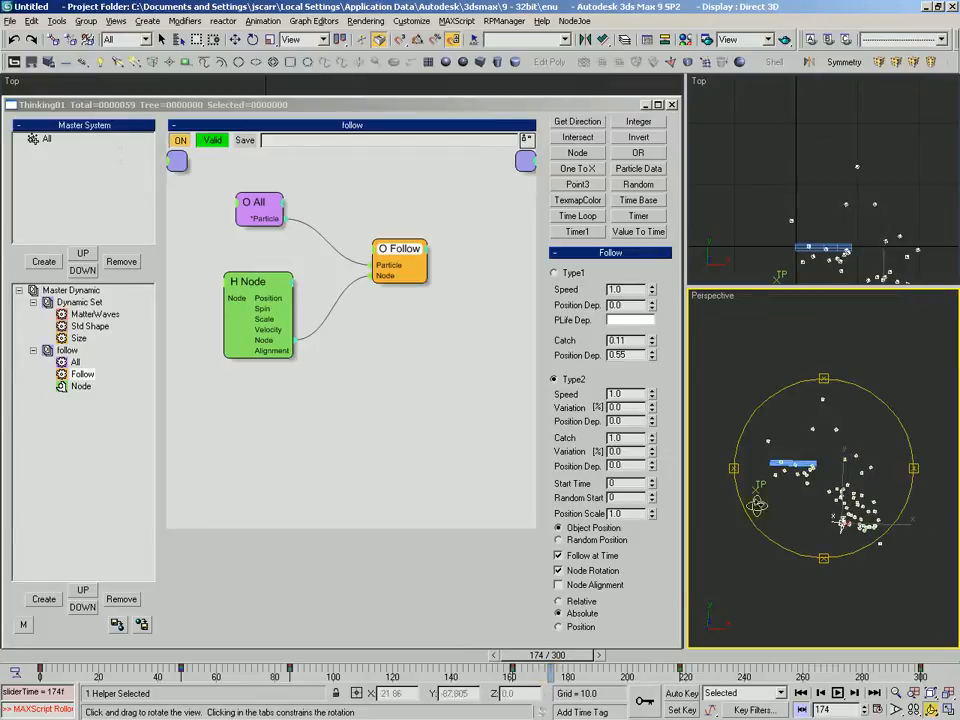
Try the Follow operator without Follow at Time, scrub to frame 29, and re-enable the option
{"action": "left_click", "coordinate": [563, 558]}
{"action": "mouse_move", "coordinate": [111, 660]}
{"action": "left_mouse_down"}
{"action": "mouse_move", "coordinate": [32, 660]}
{"action": "mouse_move", "coordinate": [300, 673]}
{"action": "mouse_move", "coordinate": [757, 673]}
{"action": "mouse_move", "coordinate": [172, 630]}
{"action": "mouse_move", "coordinate": [107, 635]}
{"action": "left_mouse_up"}
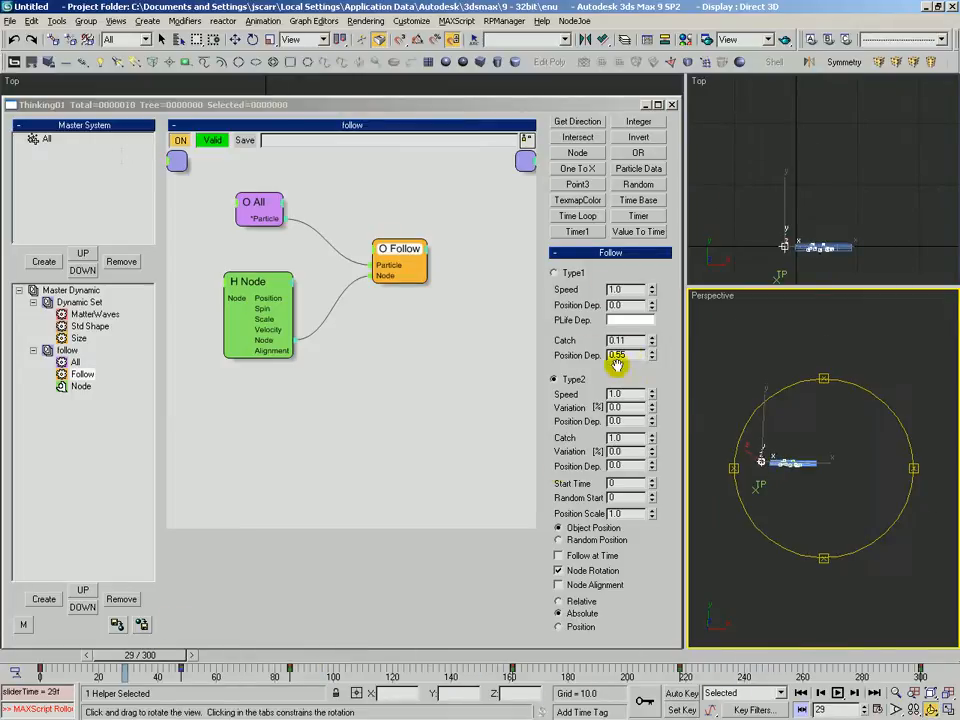
{"action": "left_click", "coordinate": [557, 556]}
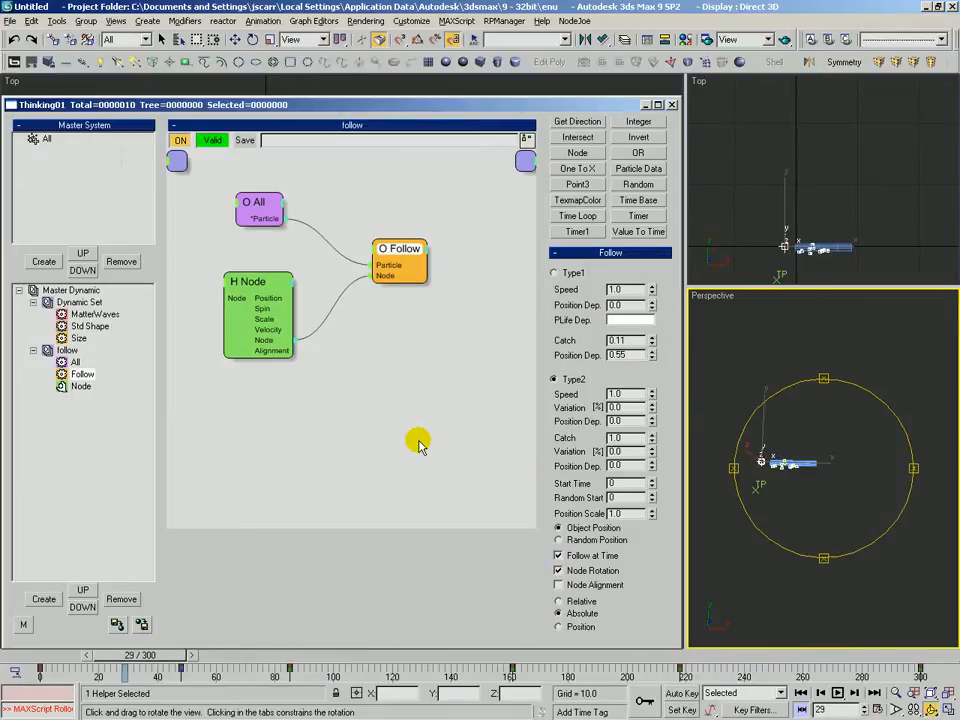
Scrub the animation to frame 300, back to 149 and forward to 291, examining particle motion in Absolute mode
{"action": "left_click_drag", "start_coordinate": [81, 655], "coordinate": [888, 690]}
{"action": "key", "text": "ctrl+r"}
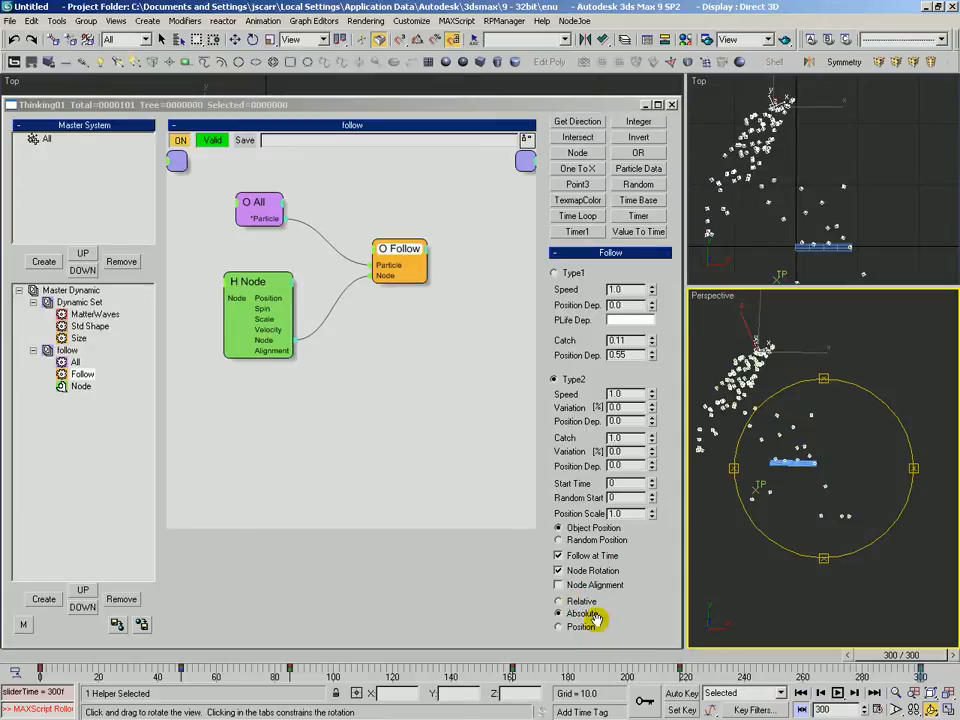
{"action": "left_click_drag", "start_coordinate": [895, 656], "coordinate": [478, 657]}
{"action": "key", "text": "ctrl+r"}
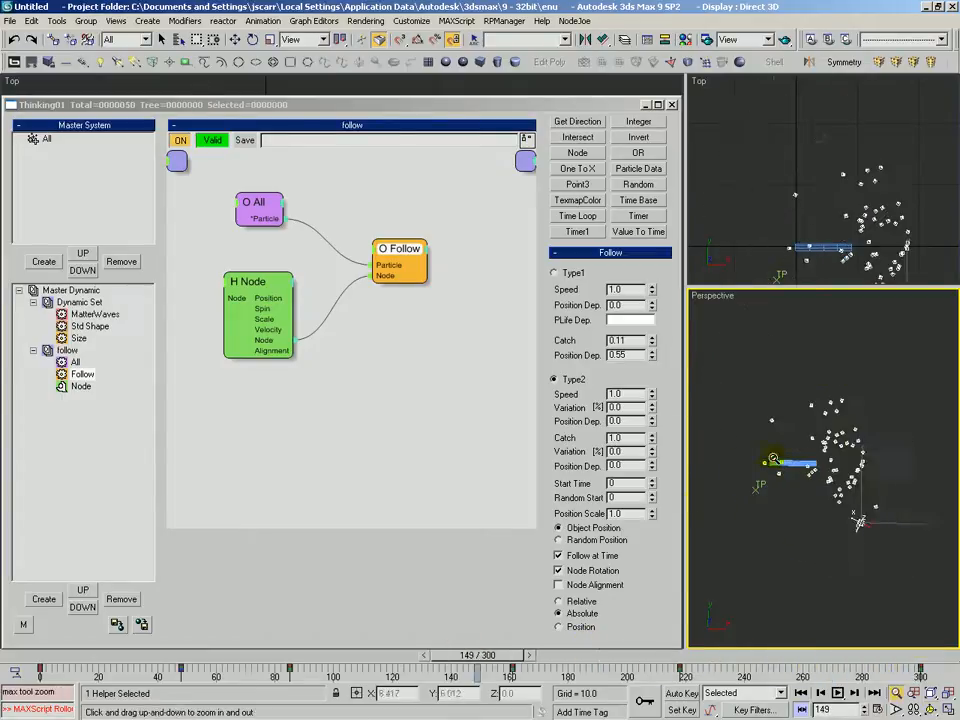
{"action": "left_click_drag", "start_coordinate": [795, 417], "coordinate": [808, 432]}
{"action": "key", "text": "ctrl+p"}
{"action": "left_click_drag", "start_coordinate": [830, 503], "coordinate": [826, 445]}
{"action": "key", "text": "alt+z"}
{"action": "left_click_drag", "start_coordinate": [455, 657], "coordinate": [861, 689]}
{"action": "key", "text": "alt+z"}
{"action": "left_click_drag", "start_coordinate": [785, 432], "coordinate": [767, 449]}
{"action": "key", "text": "ctrl+r"}
{"action": "key", "text": "alt+z"}
Set the Follow operator's mode to Position and scrub the animation back to frame 4 and forward past frame 237
{"action": "left_click", "coordinate": [561, 628]}
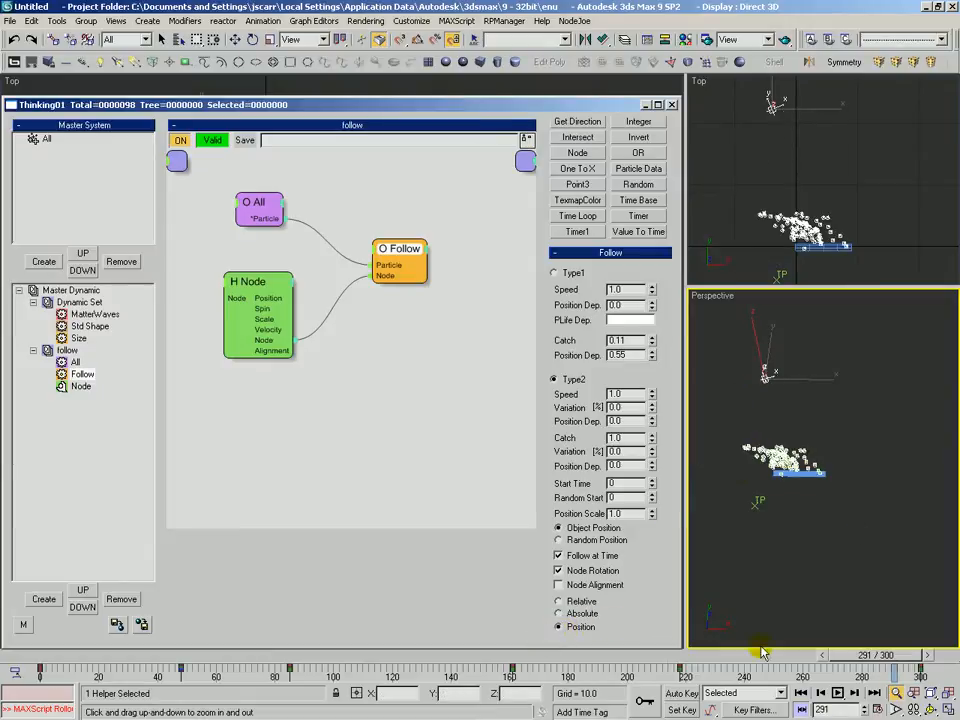
{"action": "left_click_drag", "start_coordinate": [889, 662], "coordinate": [72, 660]}
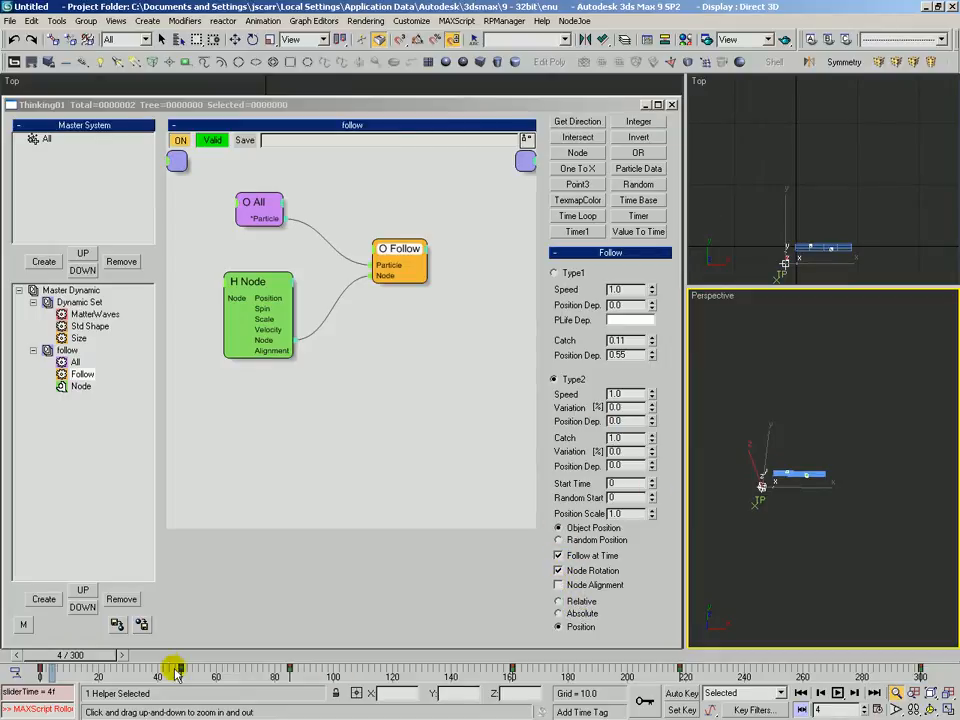
{"action": "left_click_drag", "start_coordinate": [88, 658], "coordinate": [760, 680]}
{"action": "key", "text": "alt+z"}
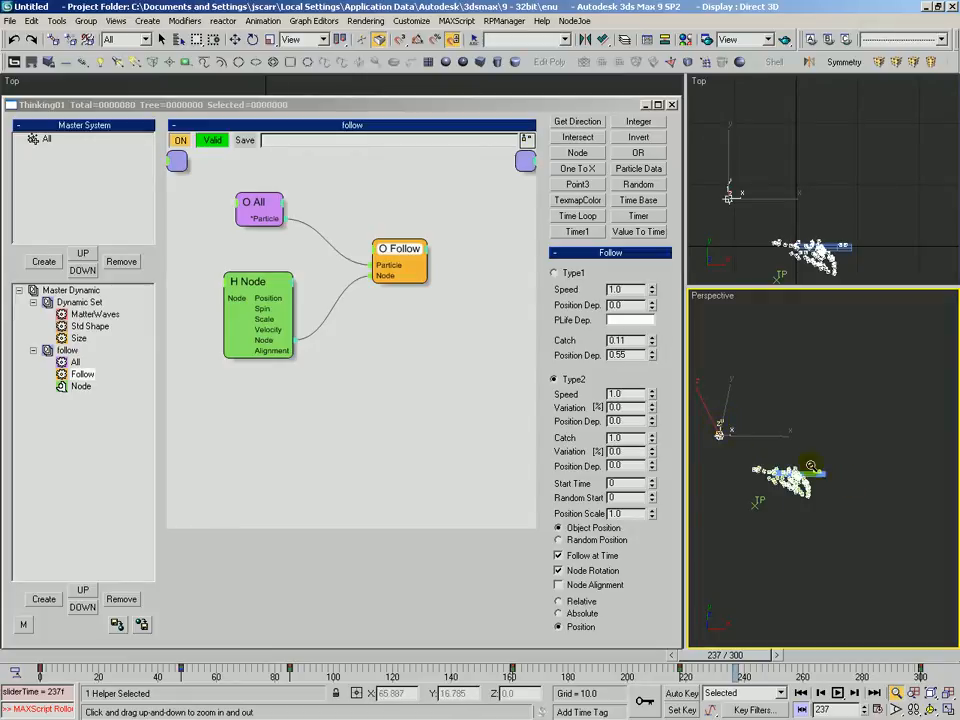
{"action": "left_click_drag", "start_coordinate": [718, 657], "coordinate": [800, 655]}
Disable Follow at Time and Node Rotation, set the mode to Relative, and scrub the animation to frame 192
{"action": "left_click", "coordinate": [559, 556]}
{"action": "left_click_drag", "start_coordinate": [805, 701], "coordinate": [738, 645]}
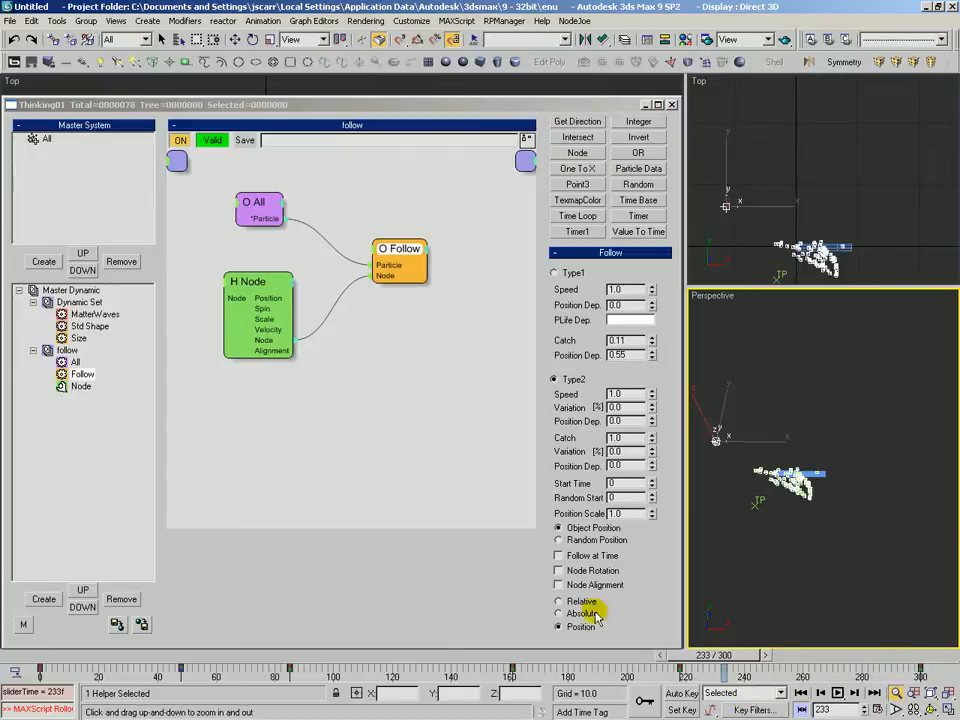
{"action": "left_click", "coordinate": [559, 603]}
{"action": "left_click_drag", "start_coordinate": [467, 655], "coordinate": [603, 656]}
Rearrange the Follow and Node operators in the follow graph, placing Node slightly higher beneath All
{"action": "left_click", "coordinate": [415, 238]}
{"action": "left_click_drag", "start_coordinate": [415, 240], "coordinate": [404, 232]}
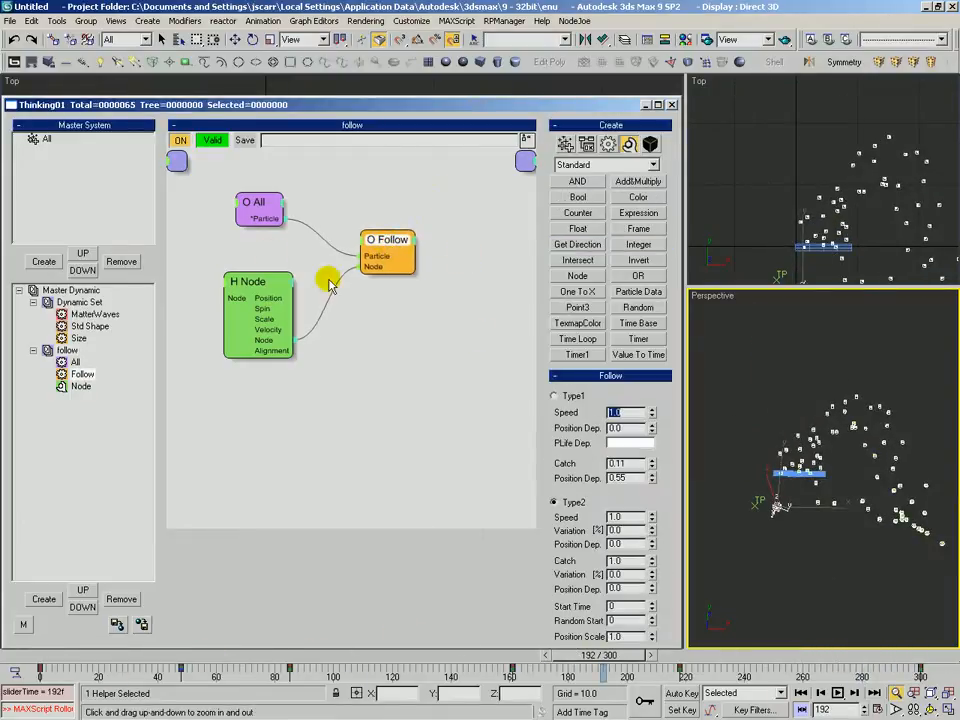
{"action": "left_click_drag", "start_coordinate": [265, 288], "coordinate": [270, 278]}
{"action": "left_click_drag", "start_coordinate": [394, 241], "coordinate": [406, 240]}
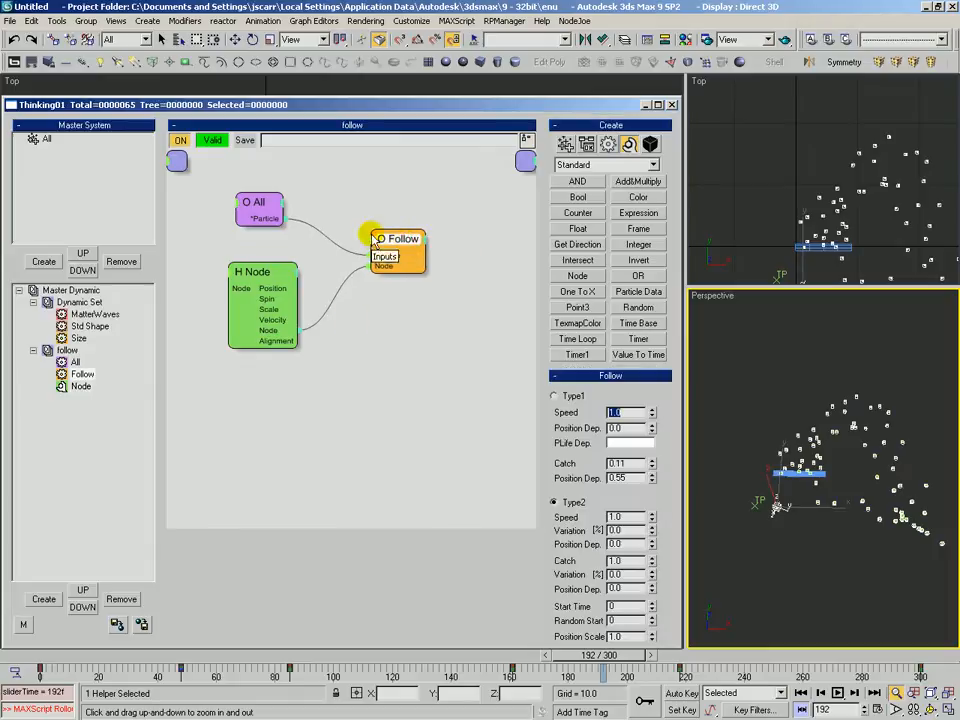
{"action": "left_click_drag", "start_coordinate": [275, 278], "coordinate": [243, 277]}
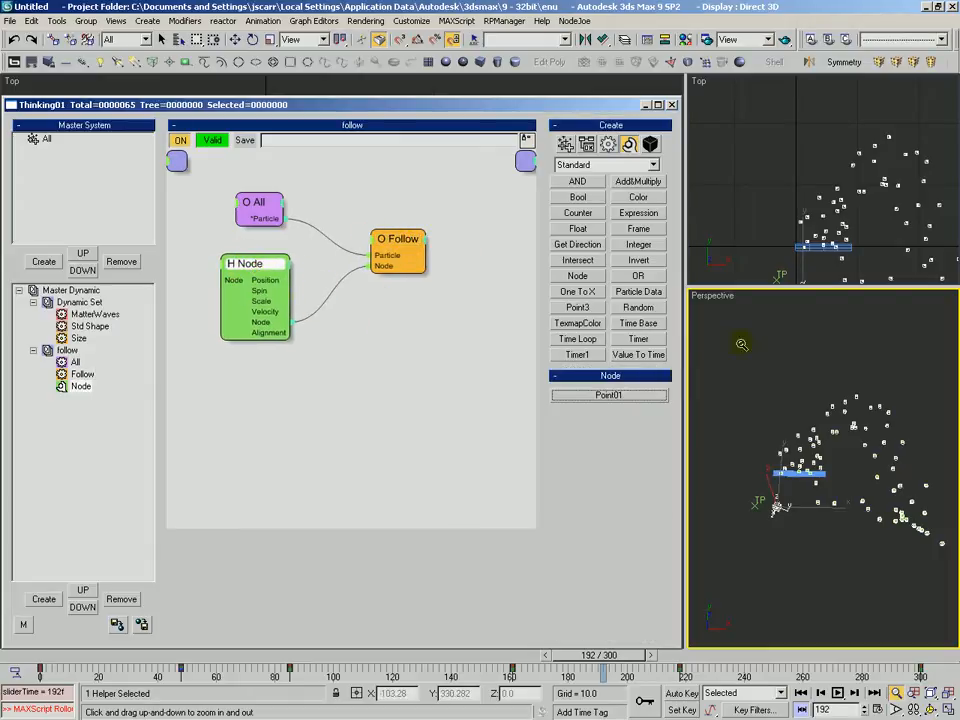
Display the Dynamics operators available for creation
{"action": "left_click", "coordinate": [608, 145]}
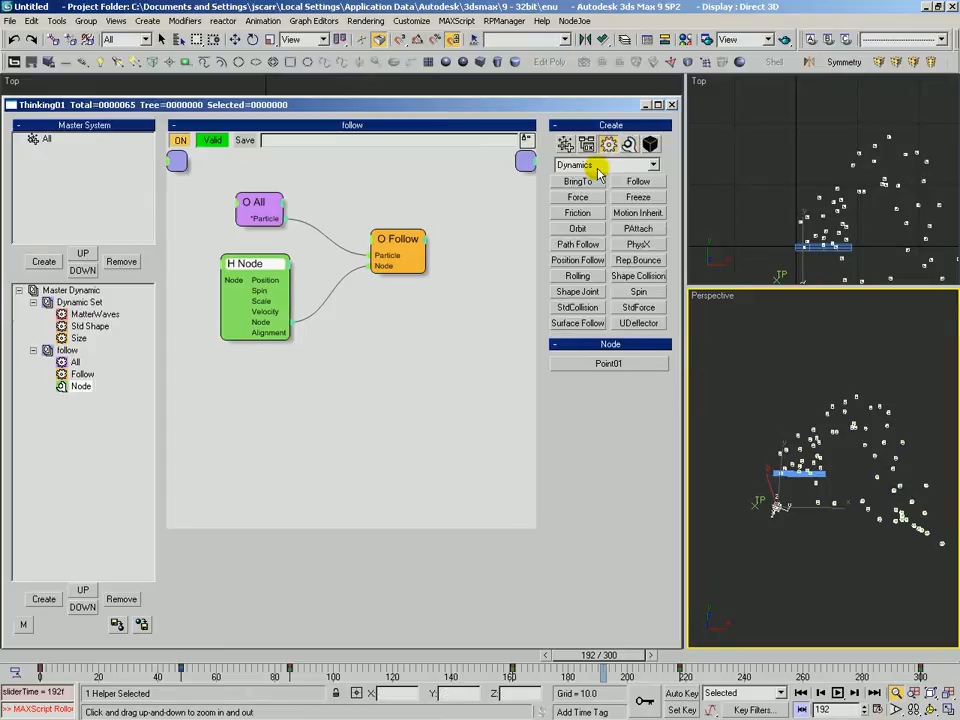